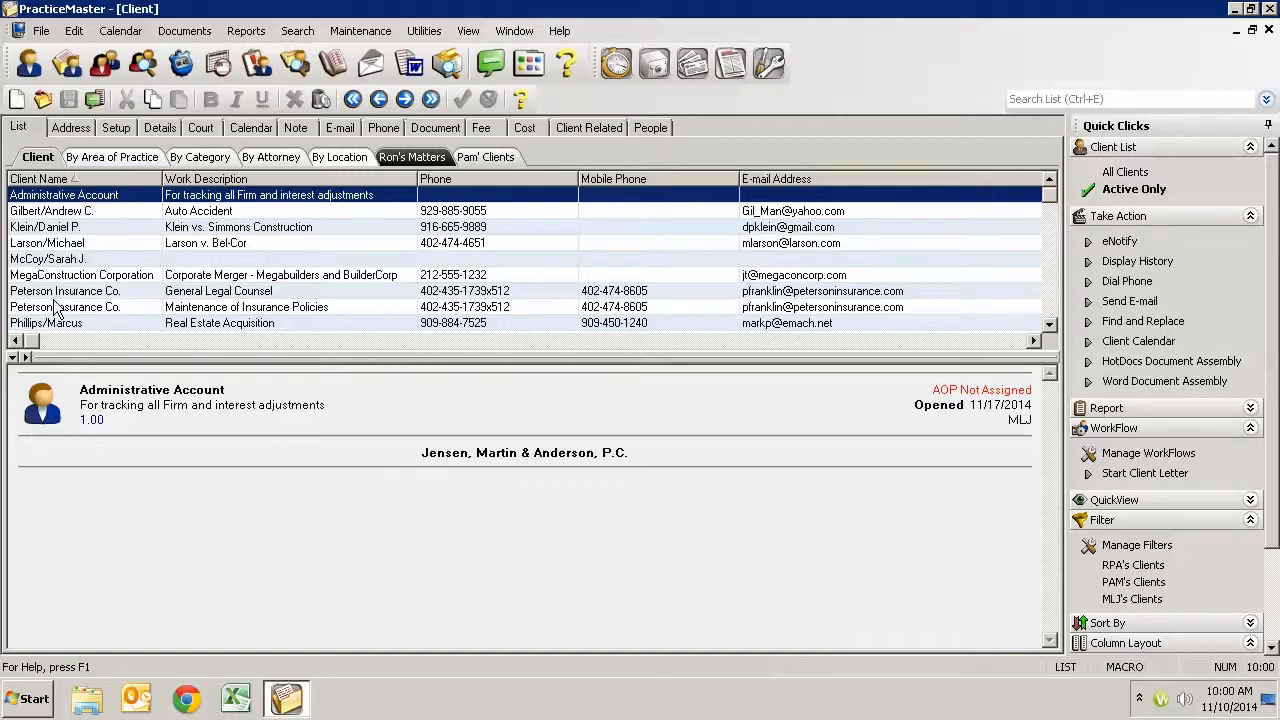
- Select the Bel-Cor matter's client and look through its setup, details, court, calendar and note records
{"action": "left_click", "coordinate": [76, 246]}
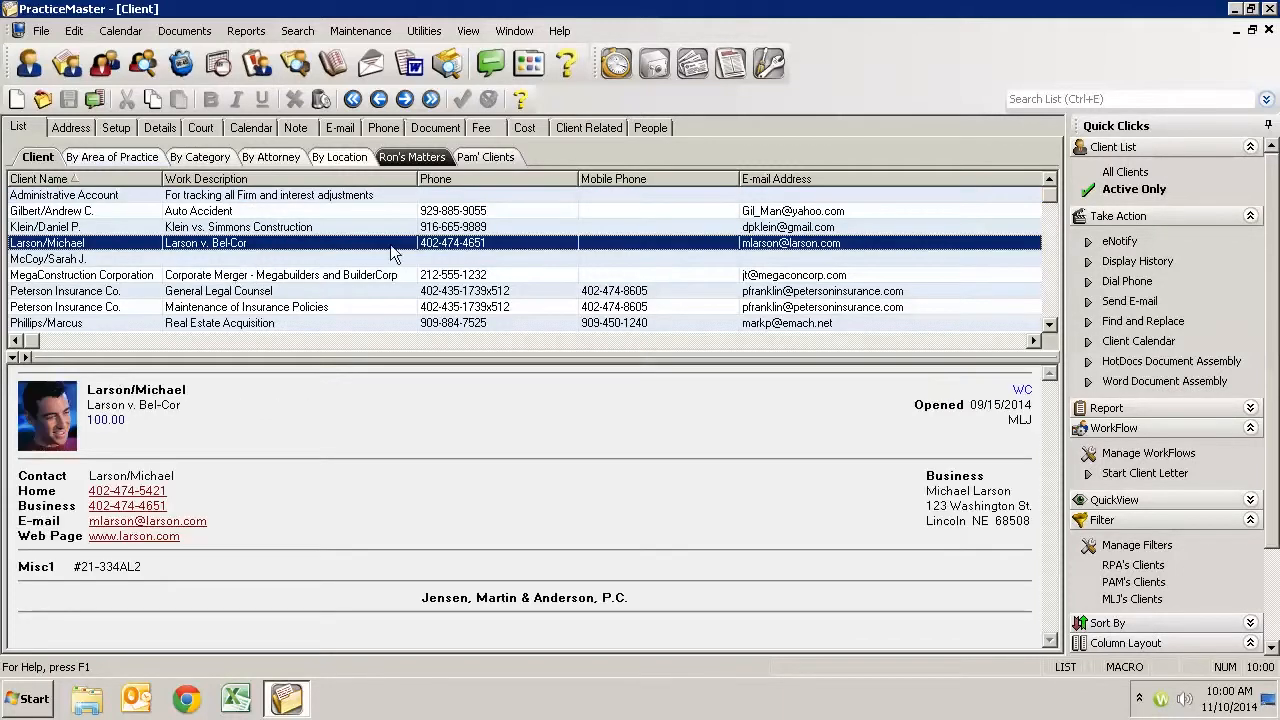
{"action": "left_click", "coordinate": [117, 127]}
{"action": "left_click", "coordinate": [165, 126]}
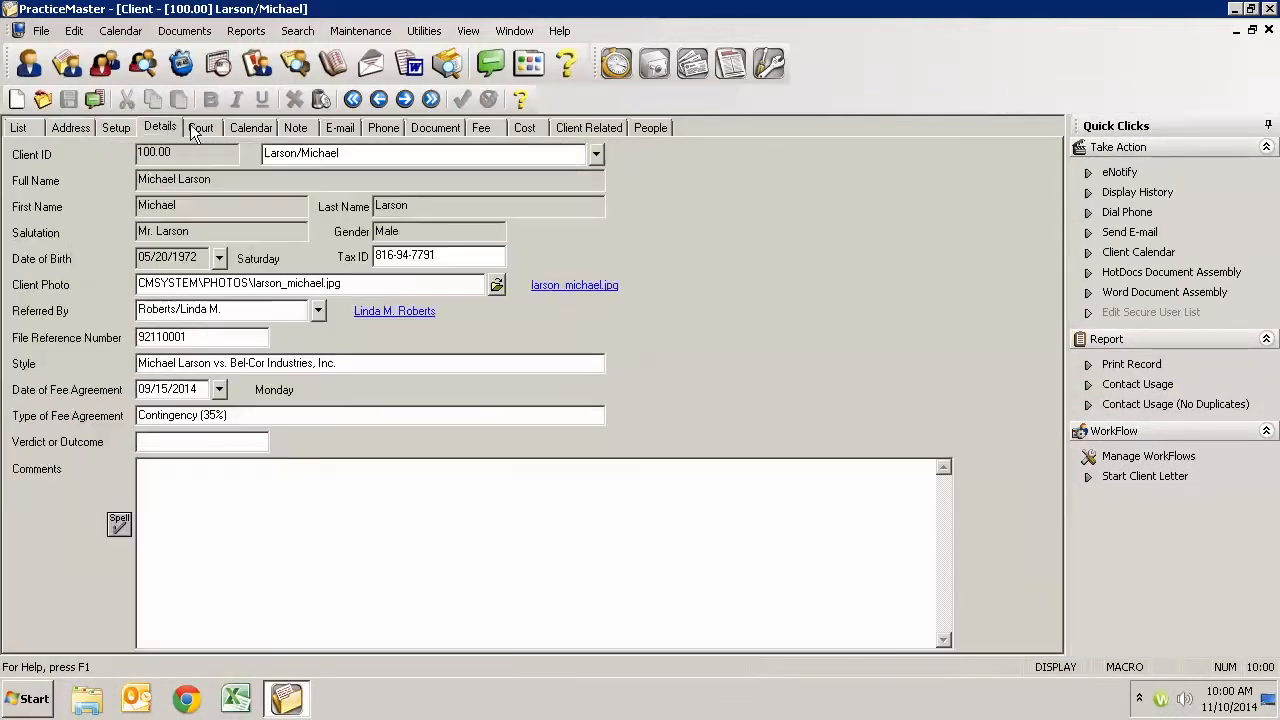
{"action": "left_click", "coordinate": [192, 126]}
{"action": "left_click", "coordinate": [243, 128]}
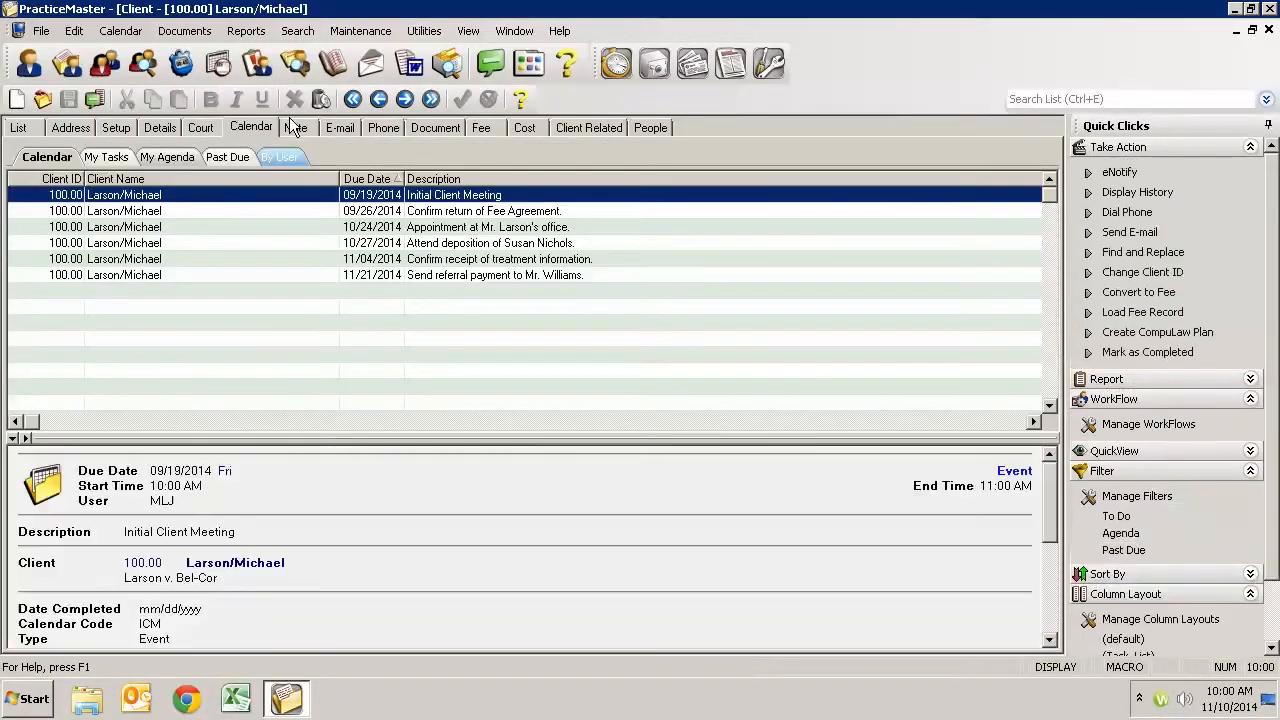
{"action": "left_click", "coordinate": [296, 127]}
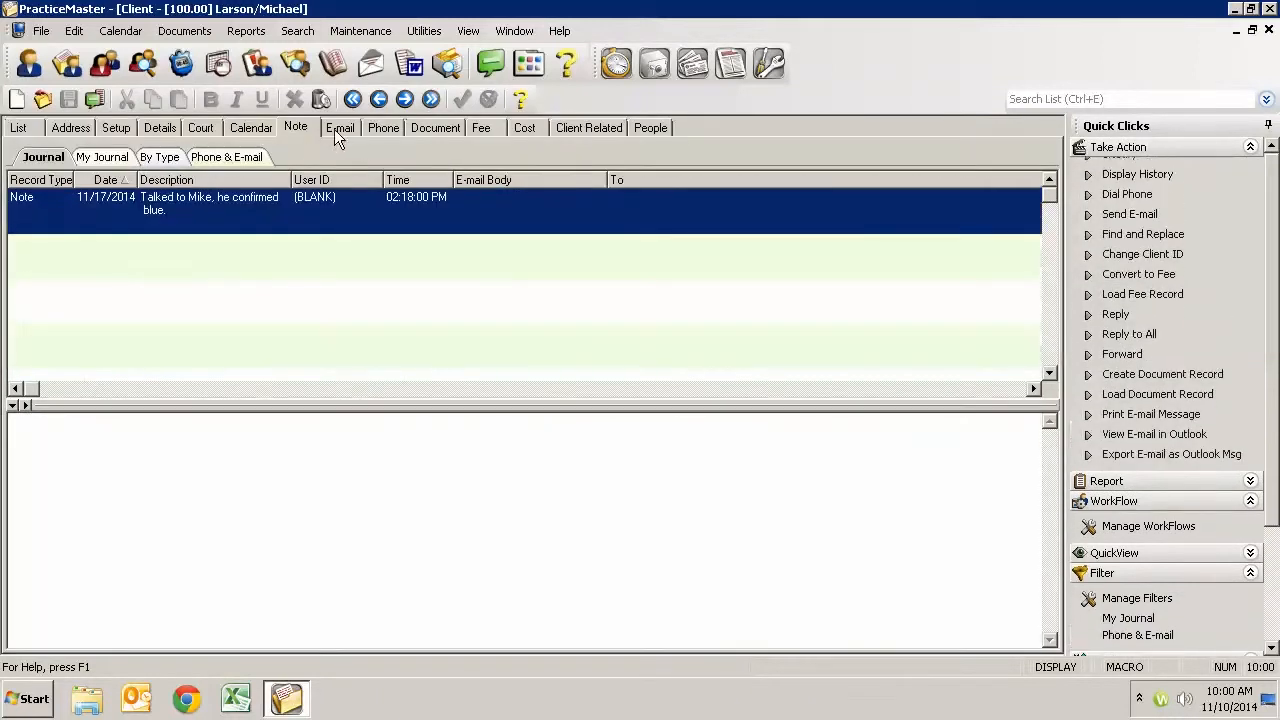
- View the people related to the Bel-Cor matter and check the details of the opposing counsel, claims contact and client
{"action": "left_click", "coordinate": [656, 128]}
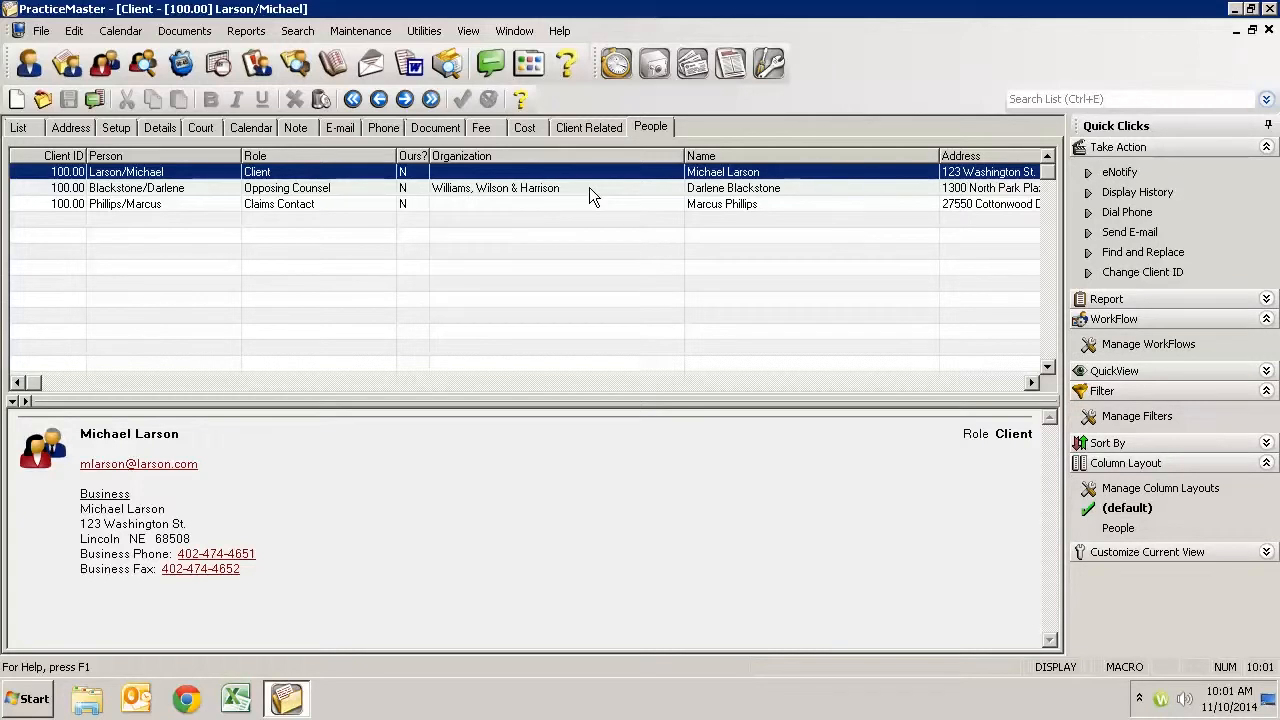
{"action": "left_click", "coordinate": [589, 188]}
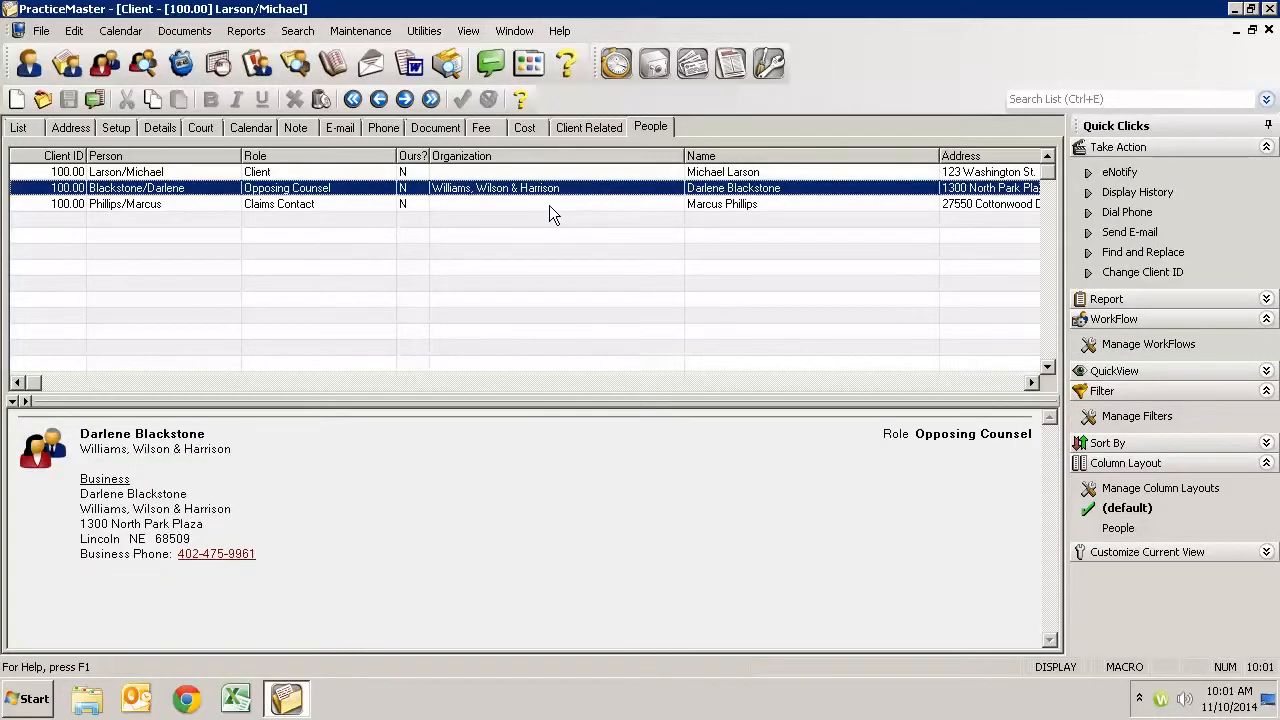
{"action": "left_click", "coordinate": [549, 205]}
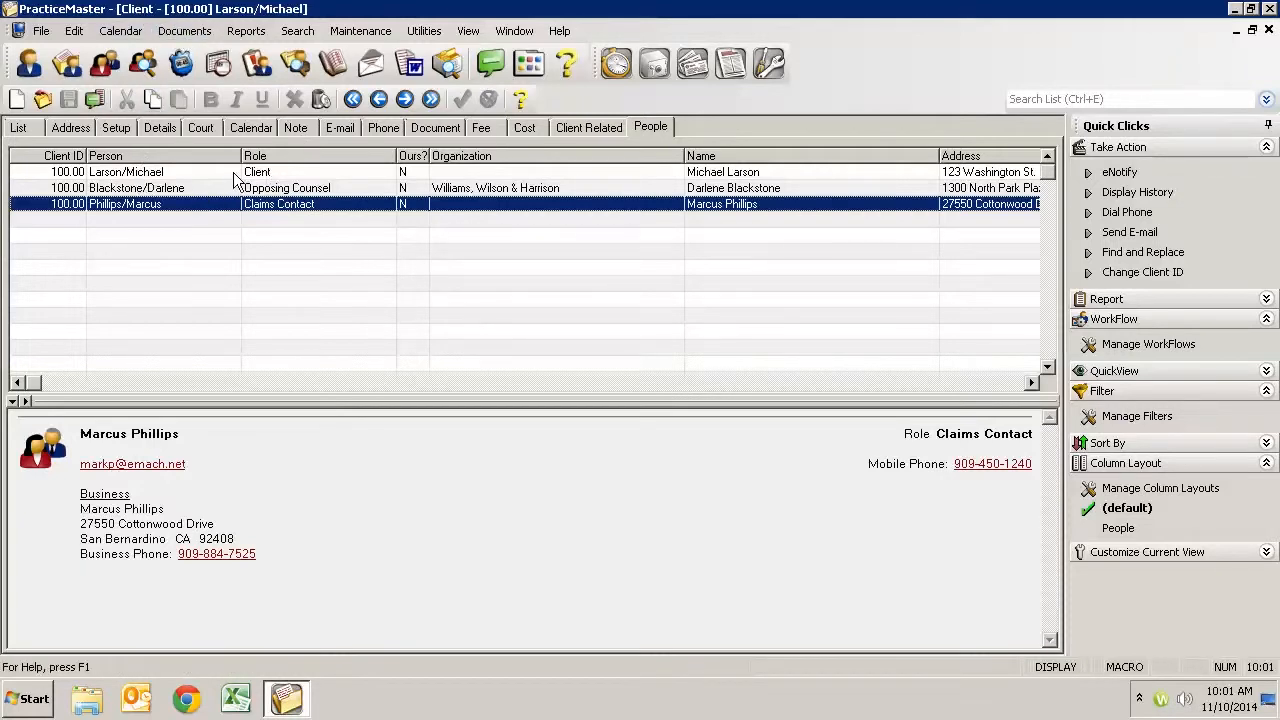
{"action": "left_click", "coordinate": [178, 172]}
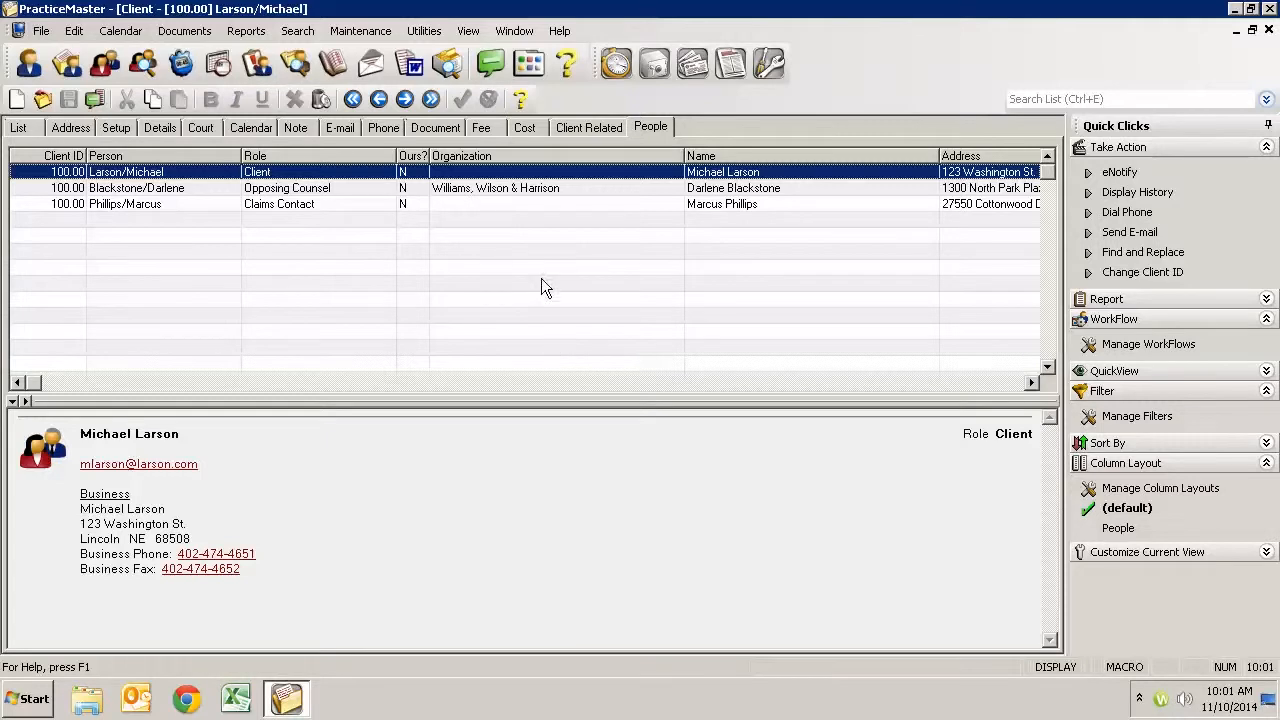
- Open the opposing counsel's related-person record, view the linked contact information and close the contact window
{"action": "left_click", "coordinate": [478, 187]}
{"action": "double_click", "coordinate": [480, 186]}
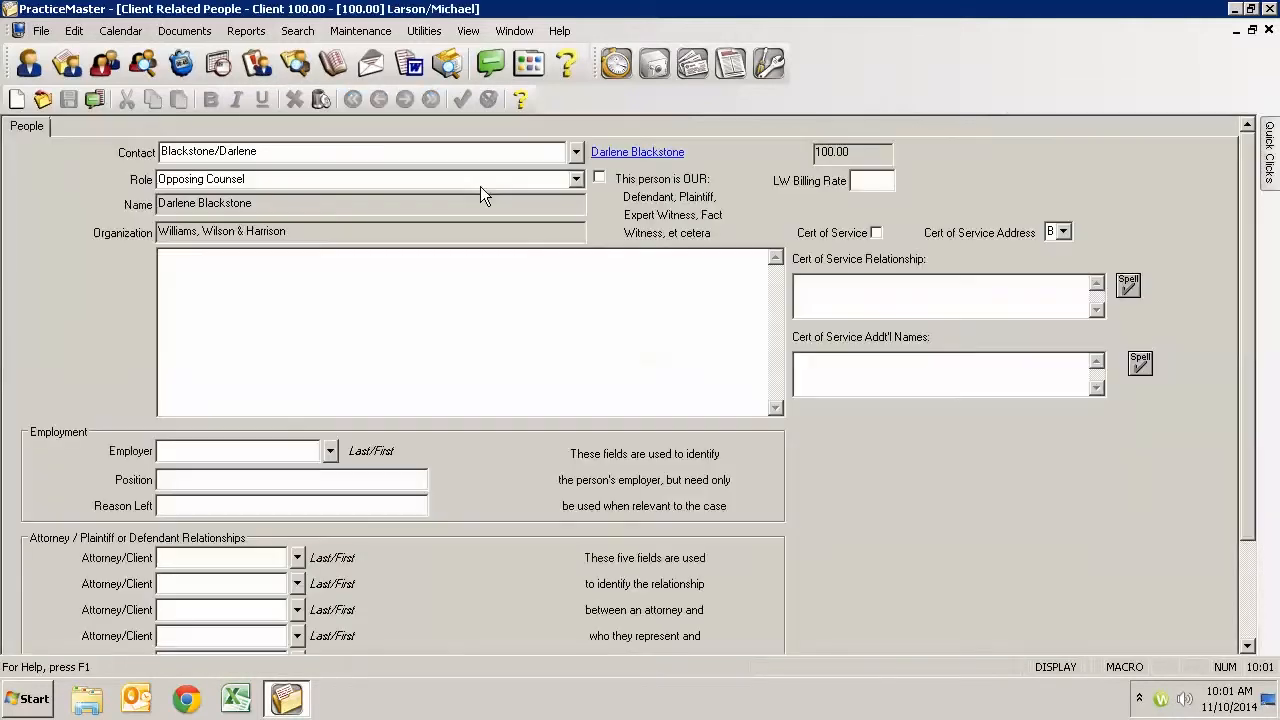
{"action": "left_click", "coordinate": [306, 151]}
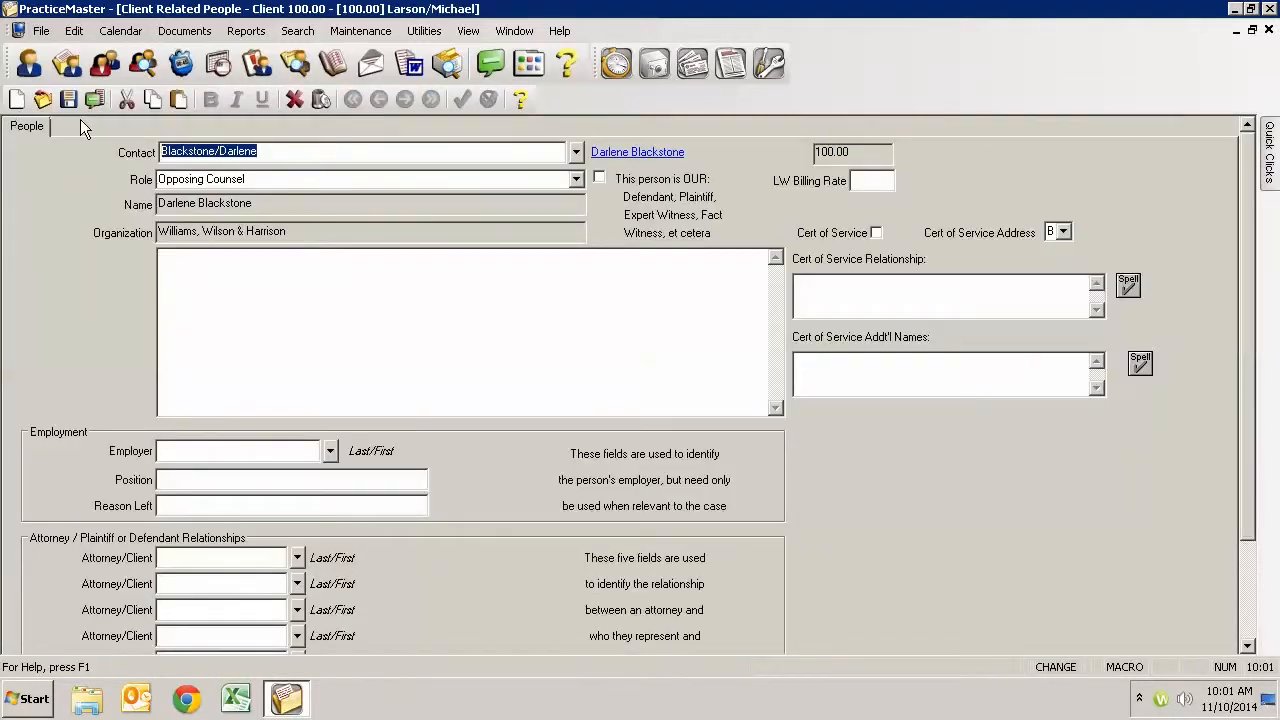
{"action": "left_click", "coordinate": [619, 156]}
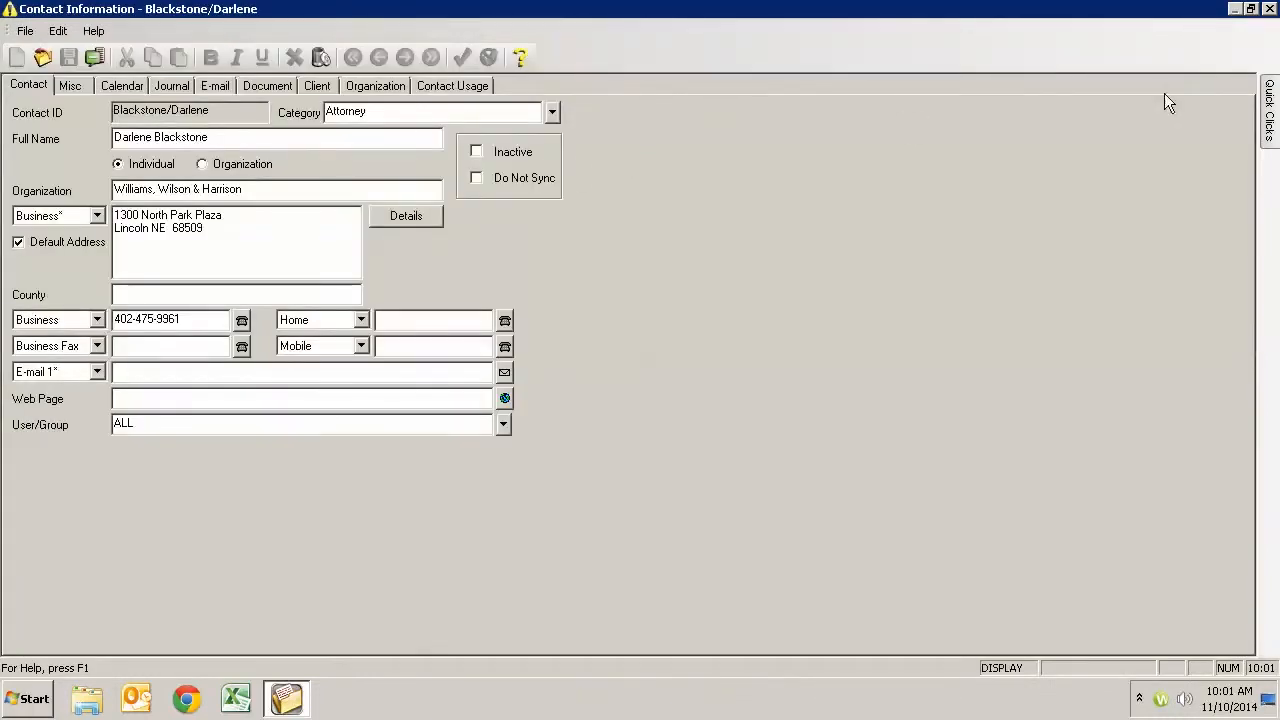
{"action": "left_click", "coordinate": [1270, 10]}
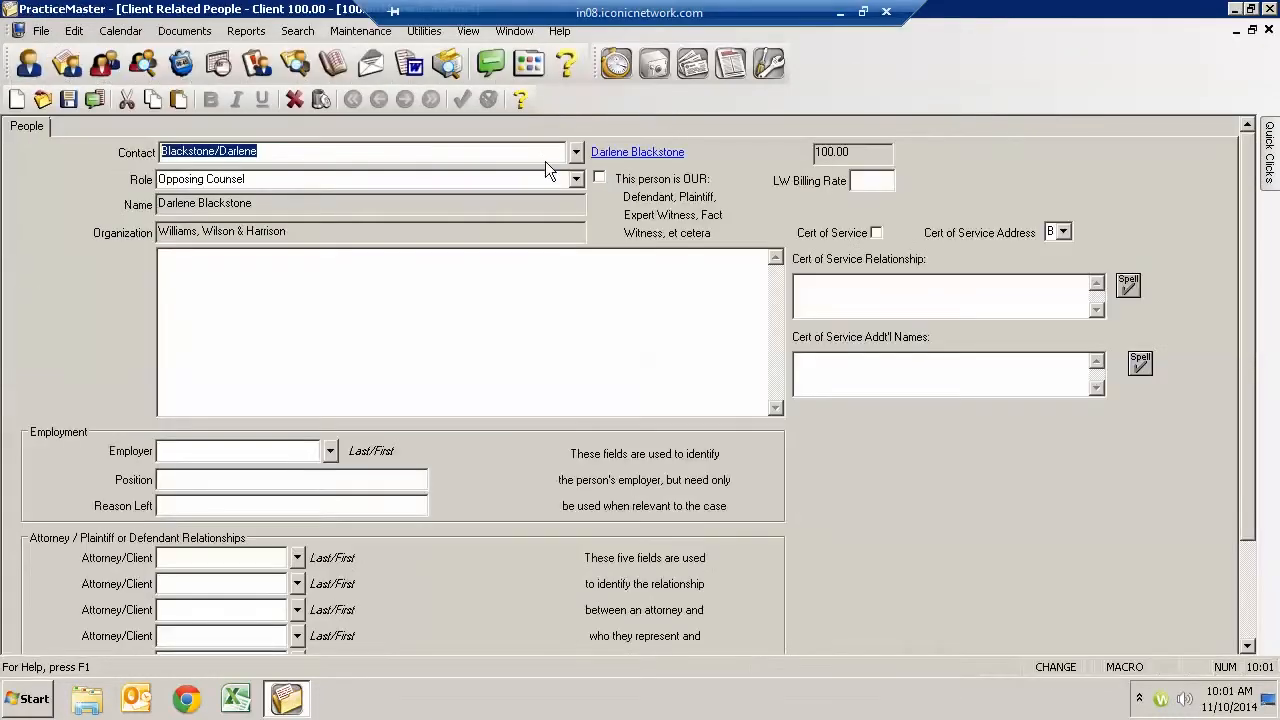
- Review the opposing counsel's role and contact entries, revisit the linked contact information, and return to the matter's people list
{"action": "key", "text": "Tab"}
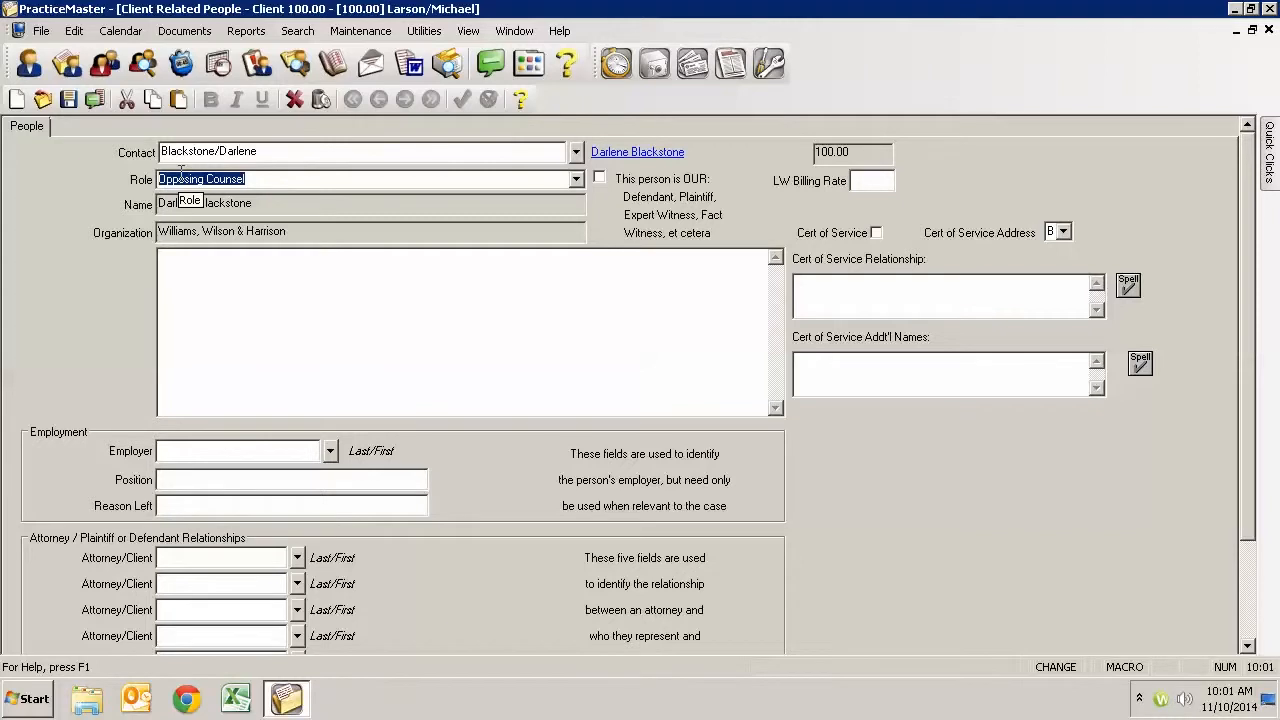
{"action": "left_click_drag", "start_coordinate": [267, 151], "coordinate": [160, 151]}
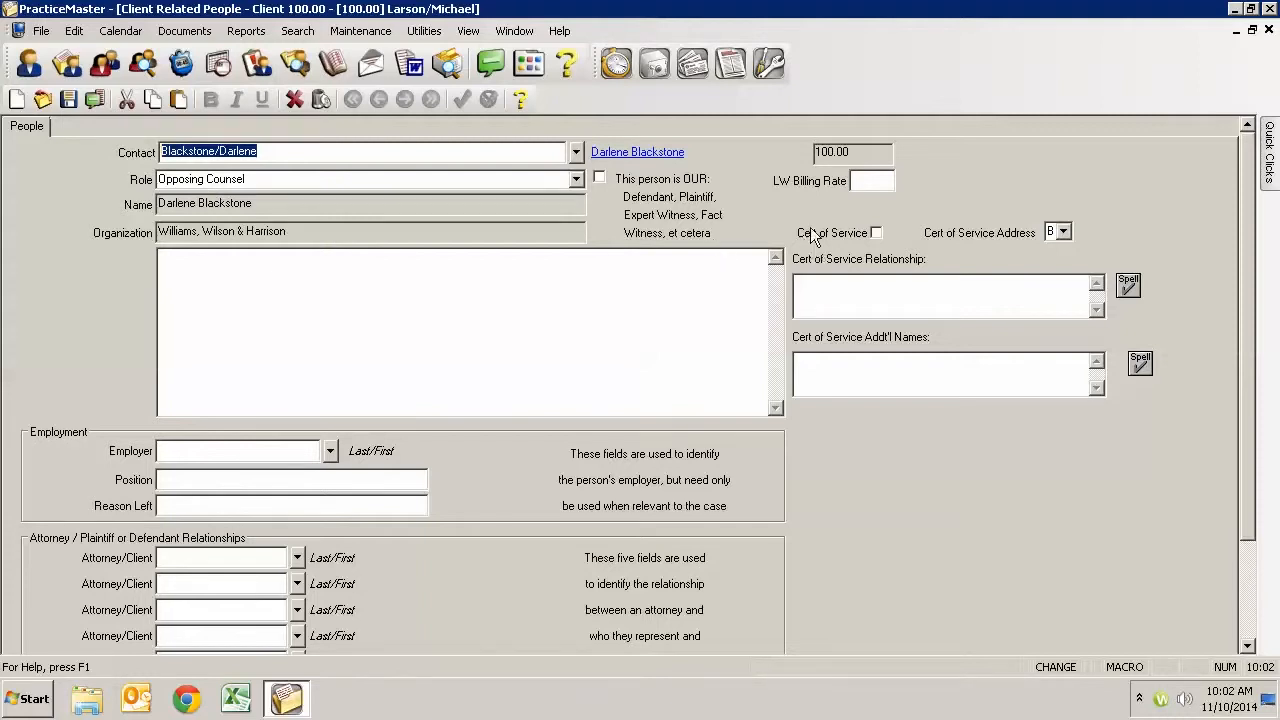
{"action": "left_click", "coordinate": [643, 155]}
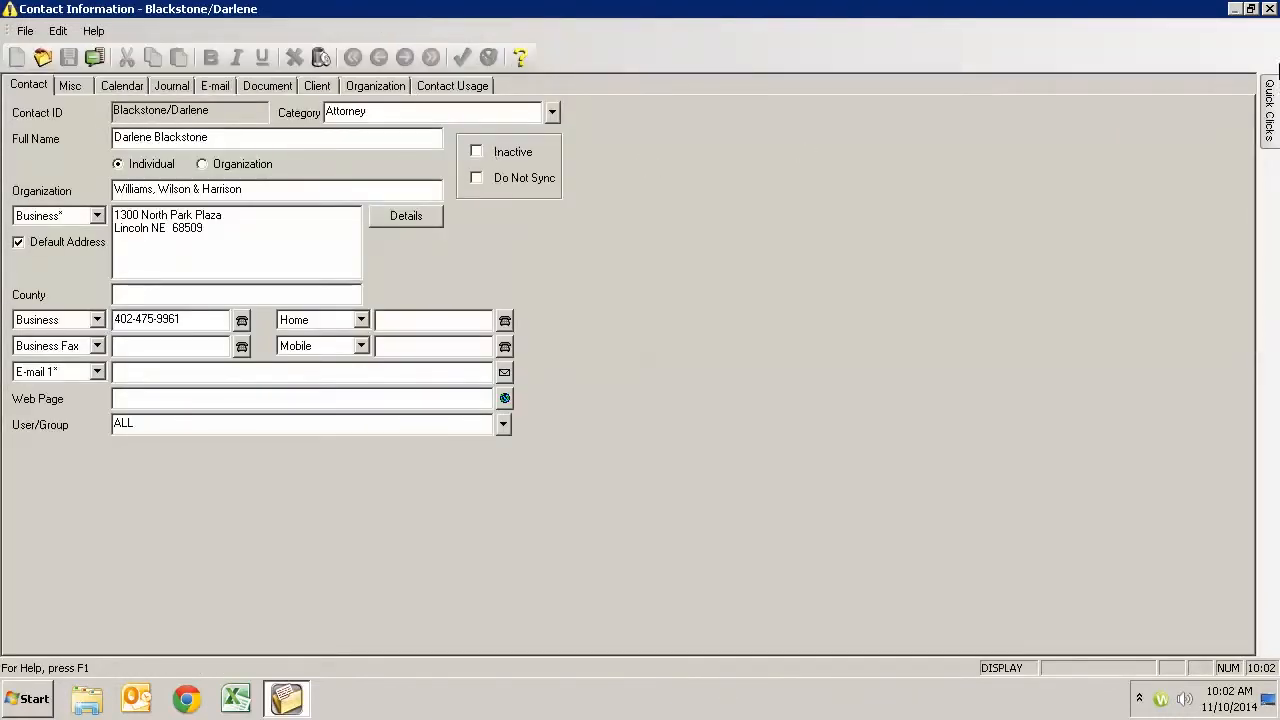
{"action": "left_click", "coordinate": [1270, 9]}
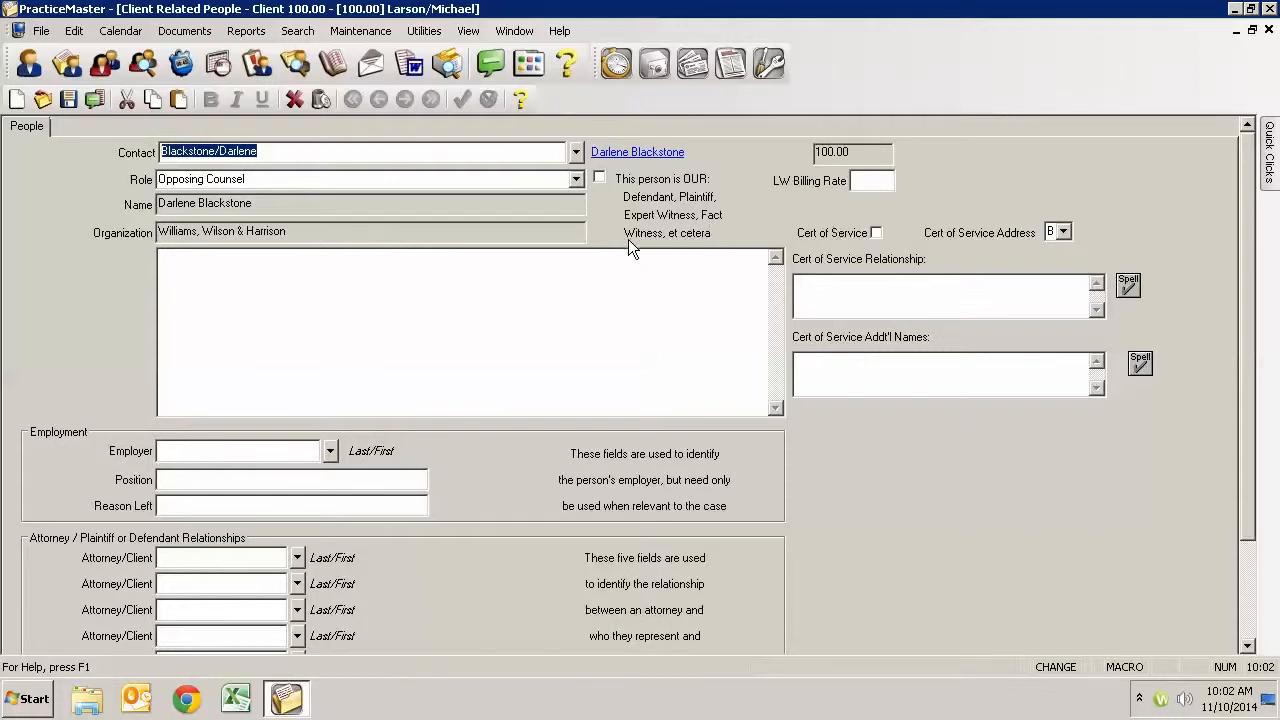
{"action": "key", "text": "Tab"}
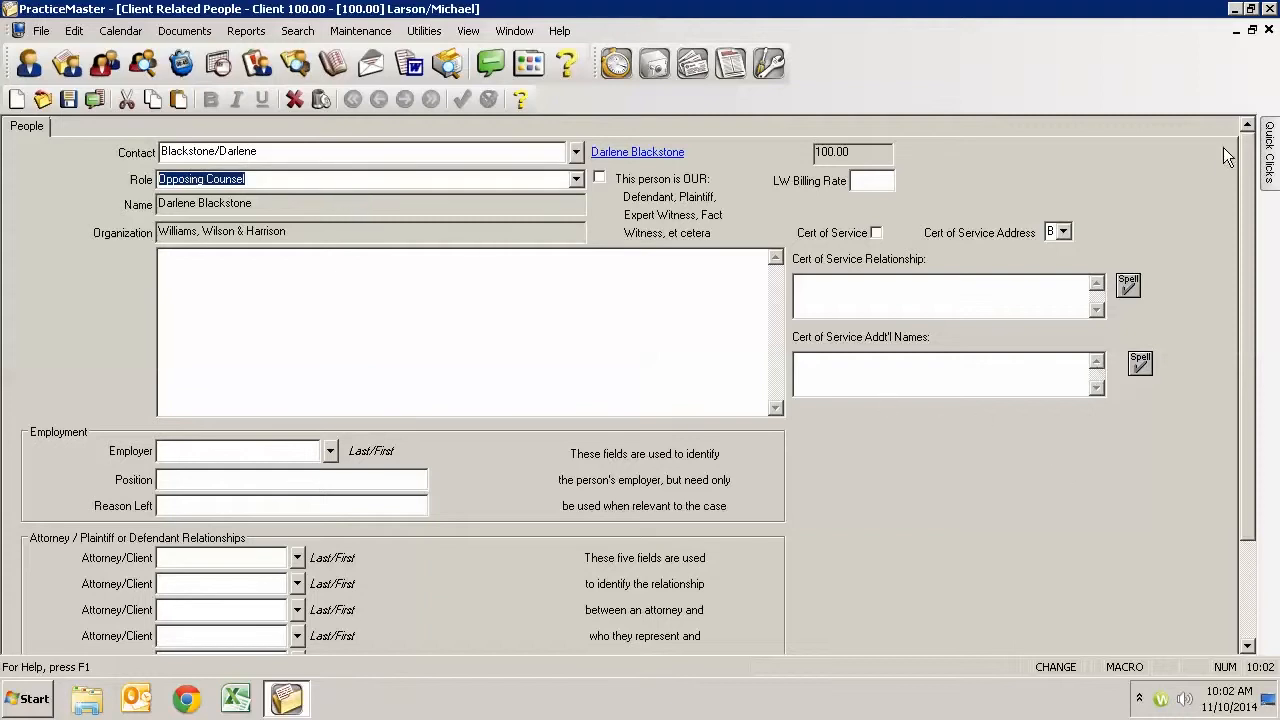
{"action": "left_click", "coordinate": [660, 160]}
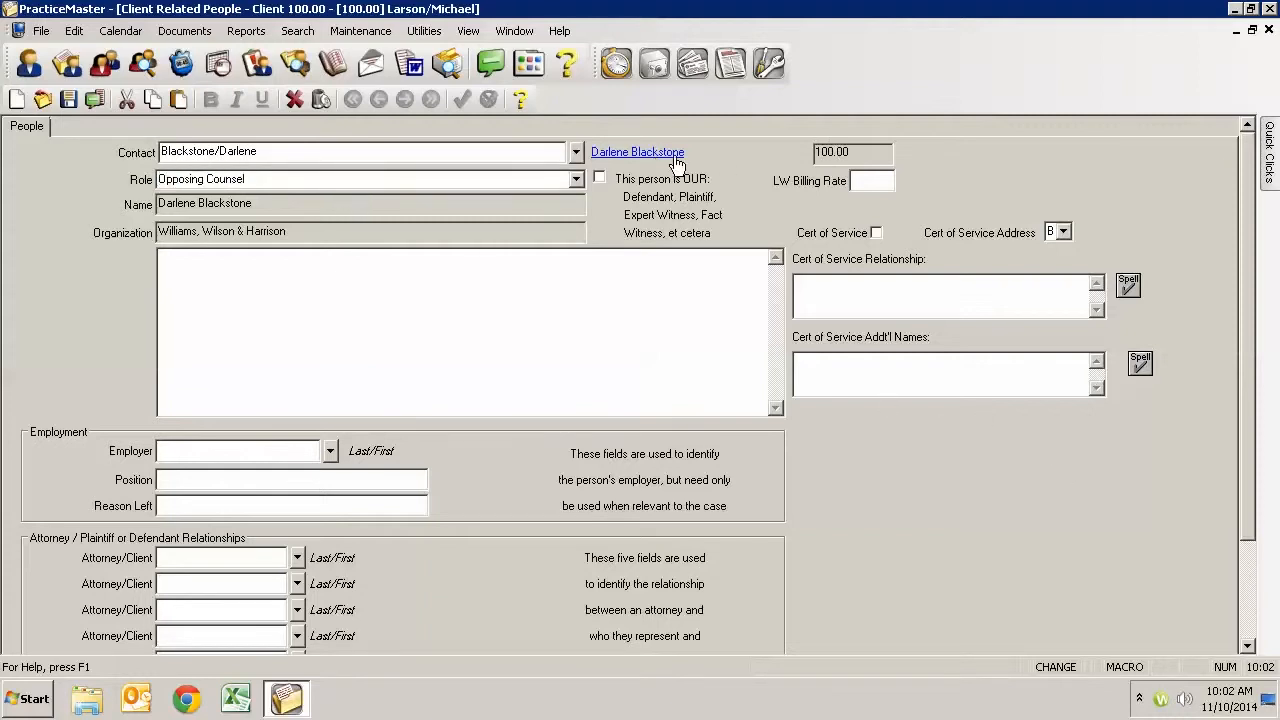
{"action": "left_click", "coordinate": [1269, 9]}
{"action": "left_click", "coordinate": [1268, 30]}
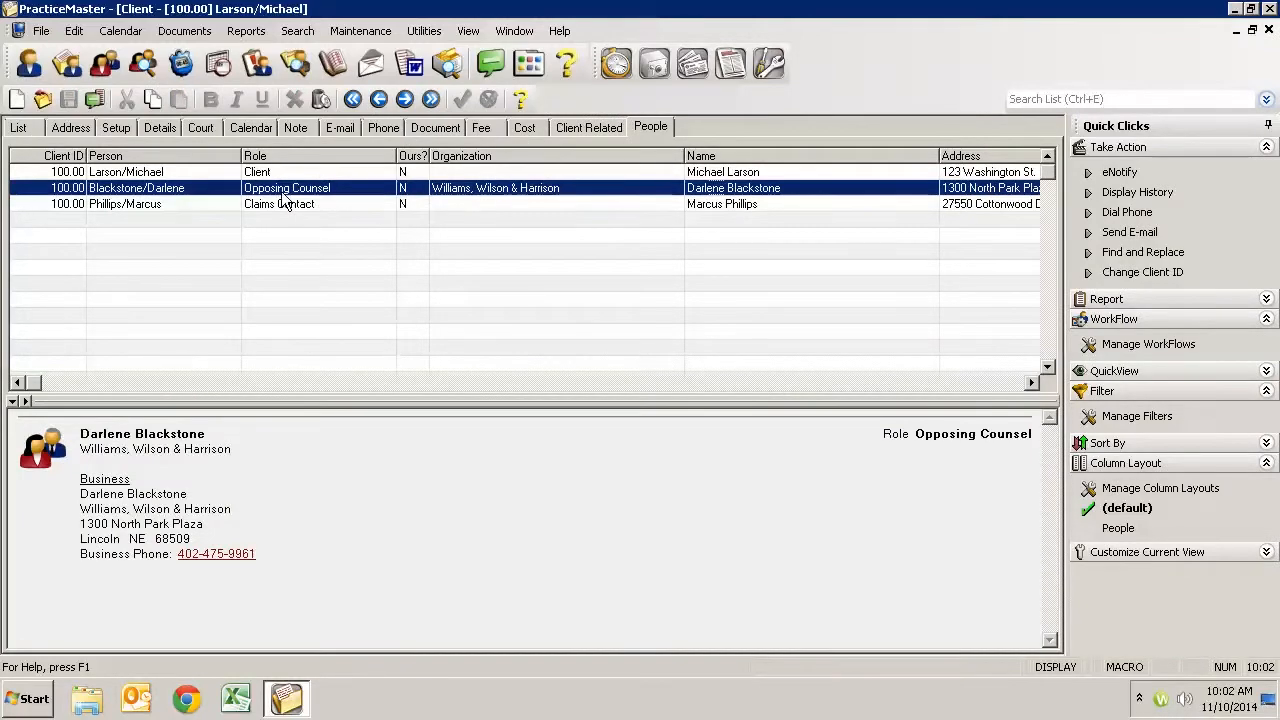
- Add the Williams, Wilson & Harrison attorney to Peterson Insurance Co.'s General Legal Counsel matter with the role Mediator/Arbitrator and save the record
{"action": "left_click", "coordinate": [18, 127]}
{"action": "left_click", "coordinate": [125, 291]}
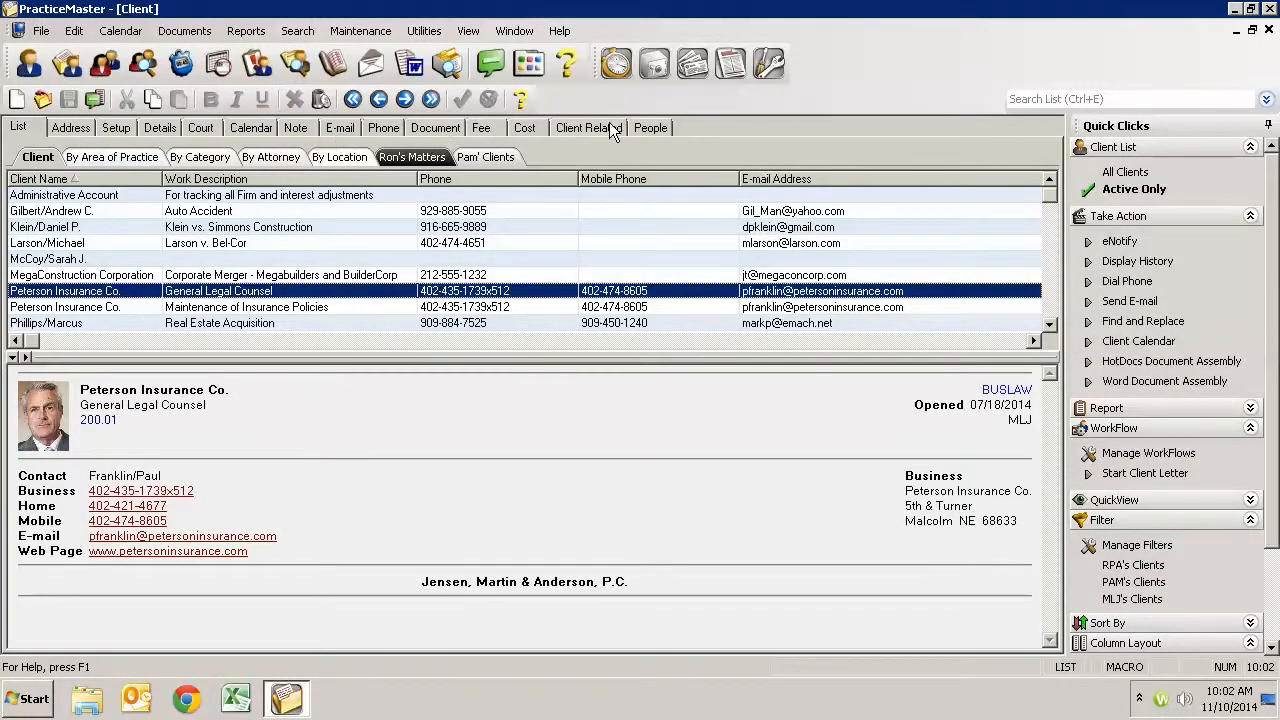
{"action": "left_click", "coordinate": [649, 127]}
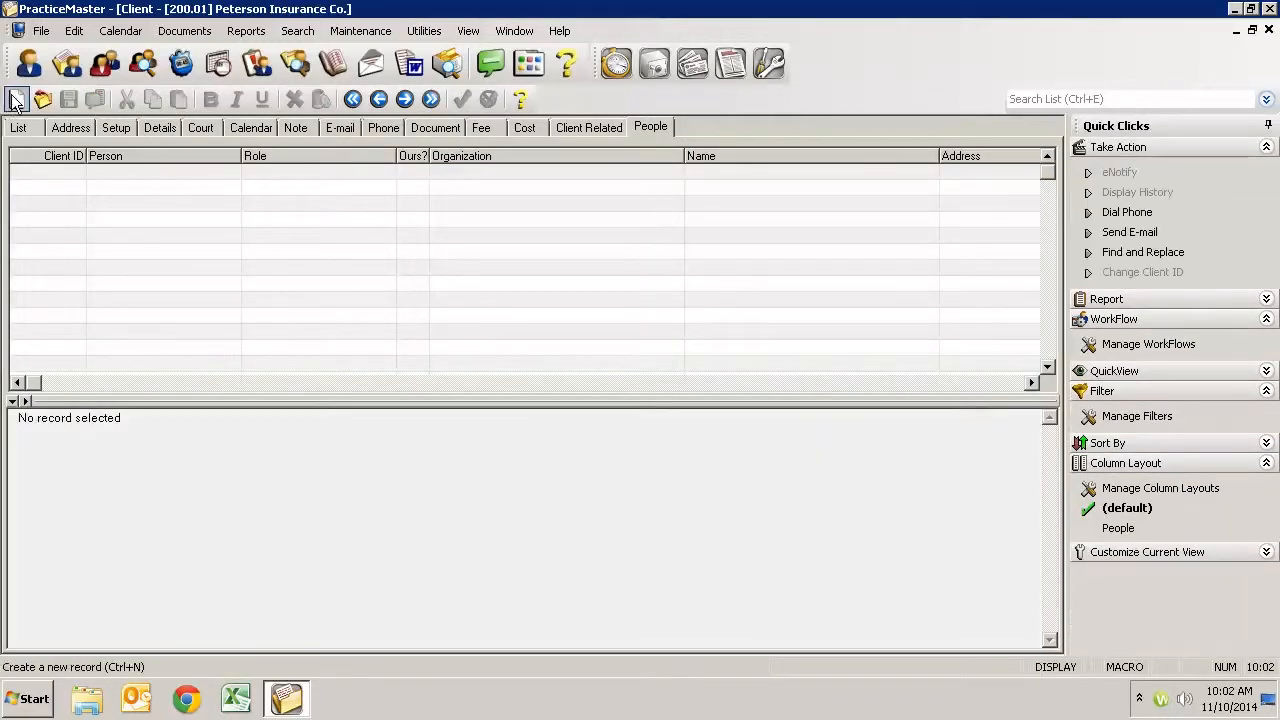
{"action": "left_click", "coordinate": [15, 99]}
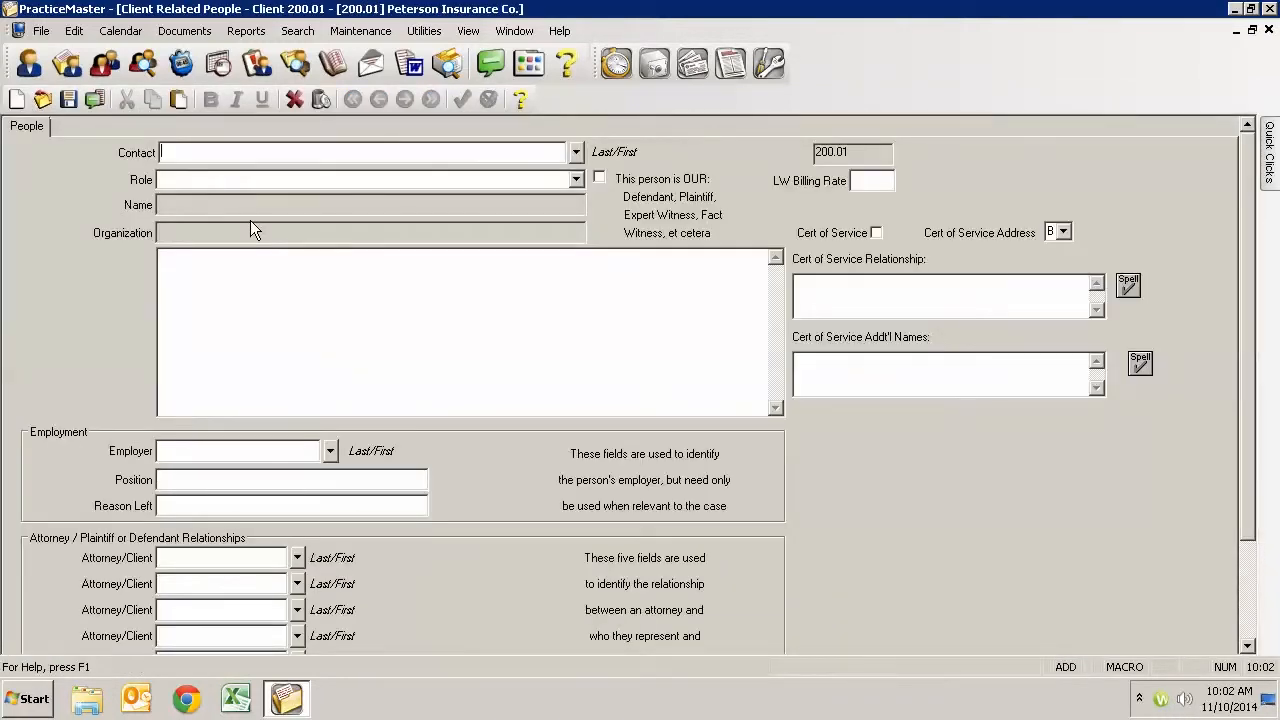
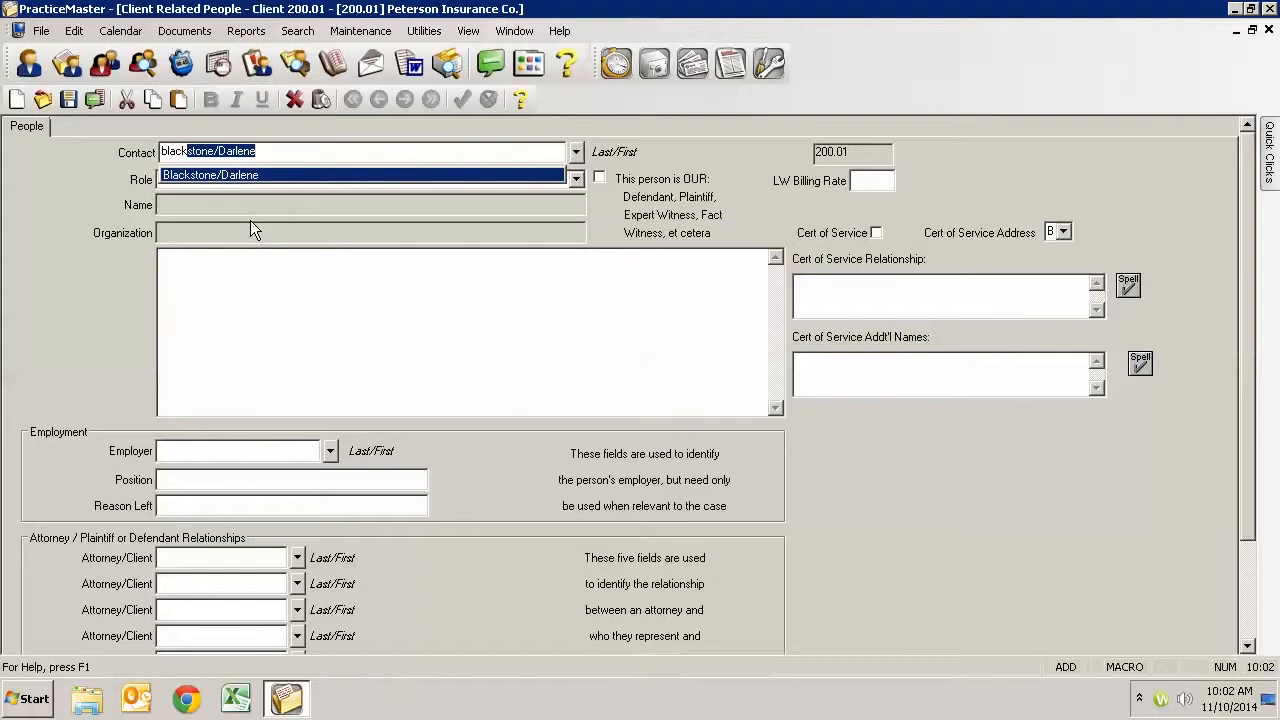
{"action": "key", "text": "Tab"}
{"action": "type", "text": "med"}
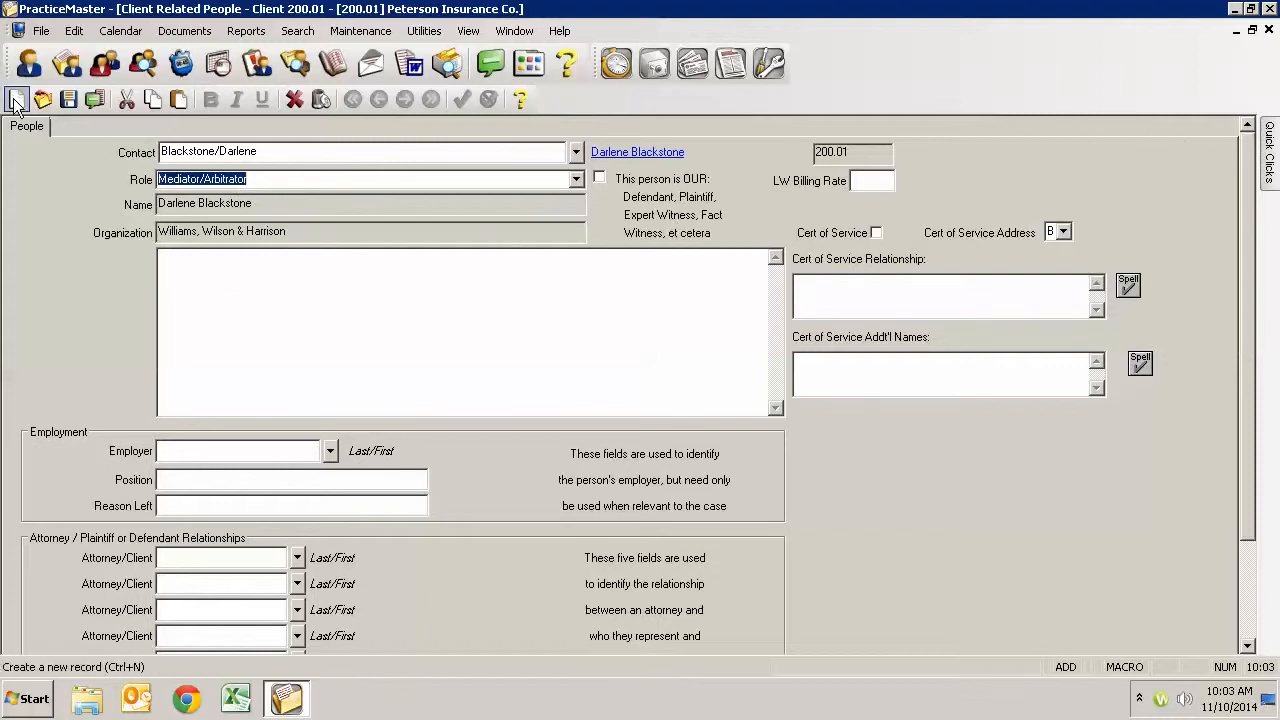
{"action": "left_click", "coordinate": [69, 99]}
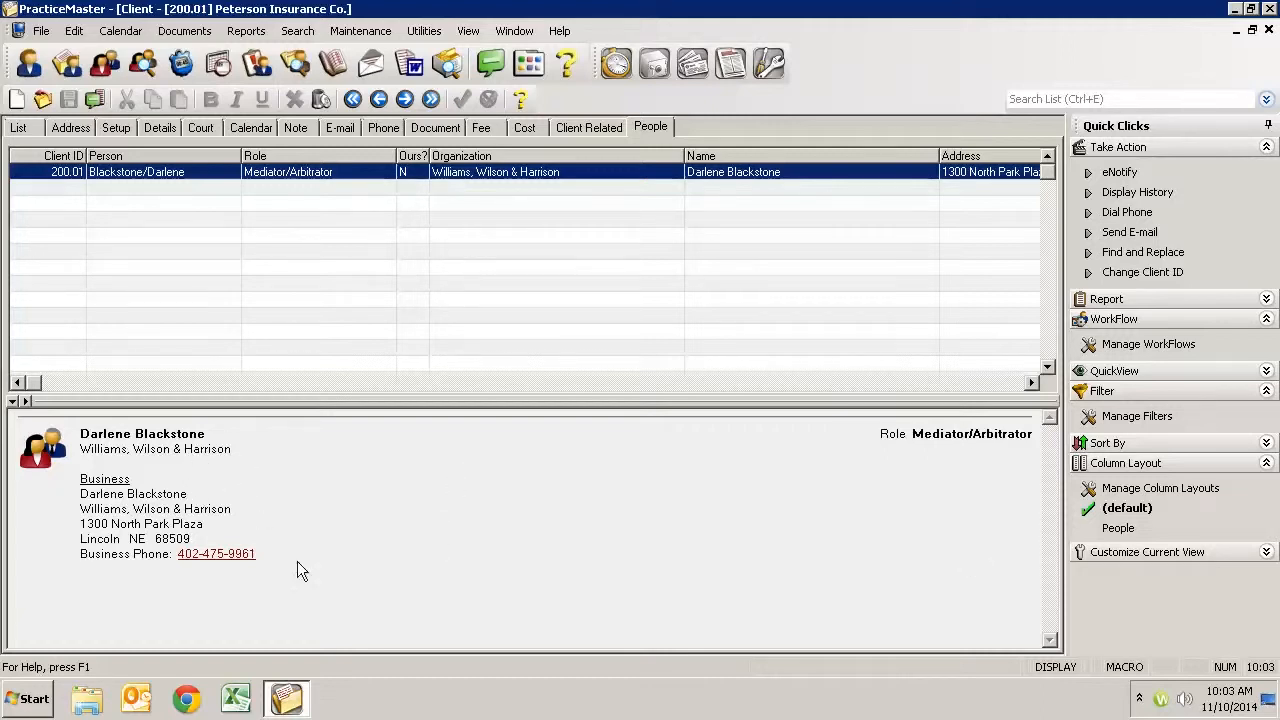
- Return to the Bel-Cor matter's related people and review the opposing counsel and claims contact entries
{"action": "left_click", "coordinate": [18, 128]}
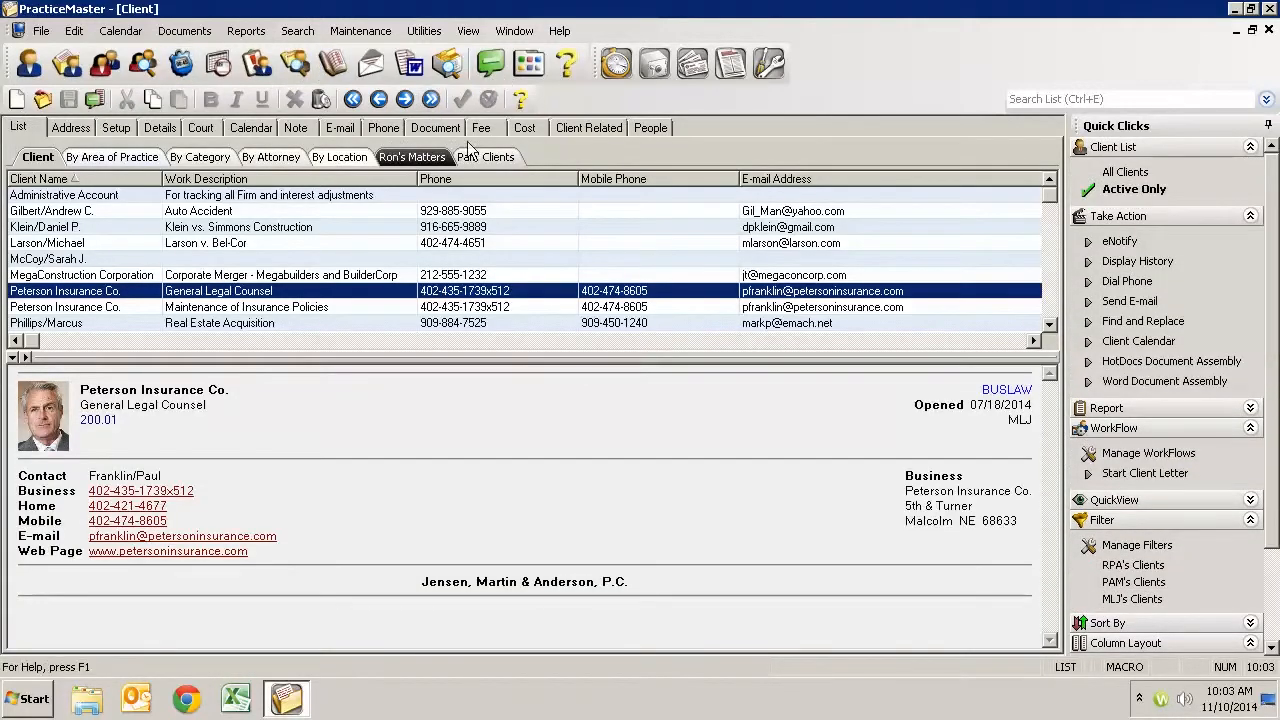
{"action": "left_click", "coordinate": [95, 244]}
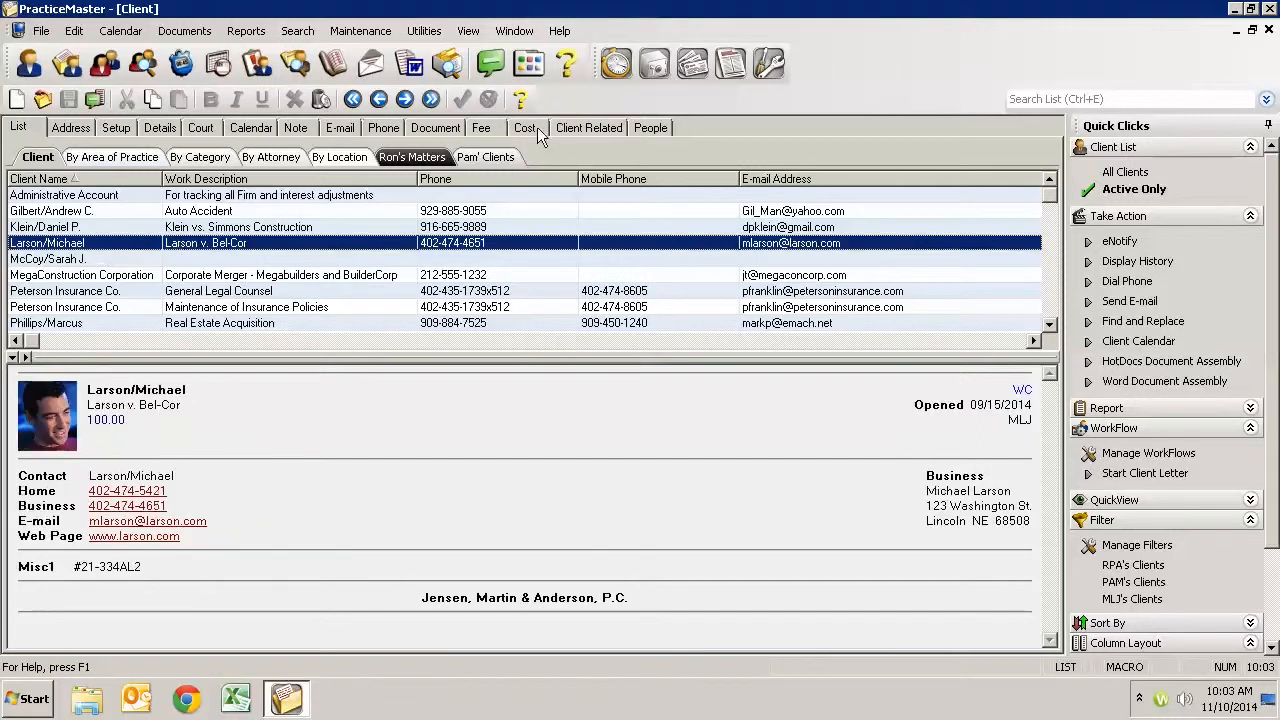
{"action": "left_click", "coordinate": [659, 128]}
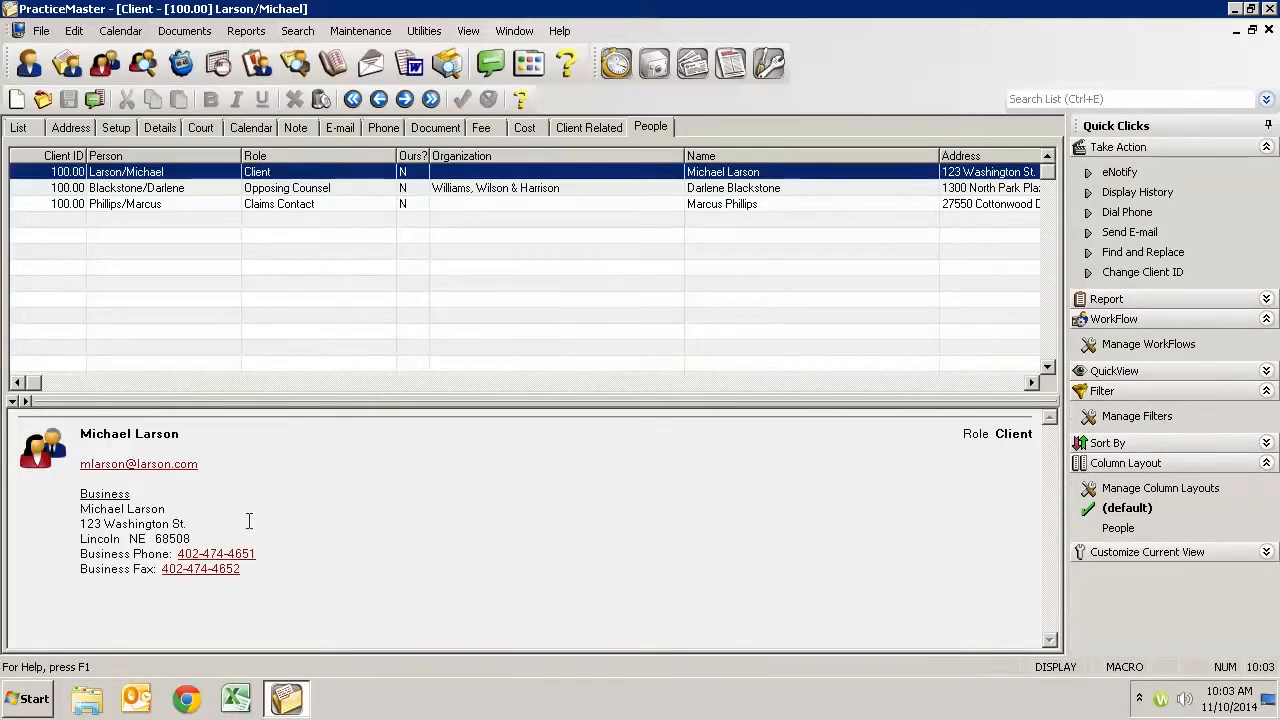
{"action": "left_click", "coordinate": [340, 189]}
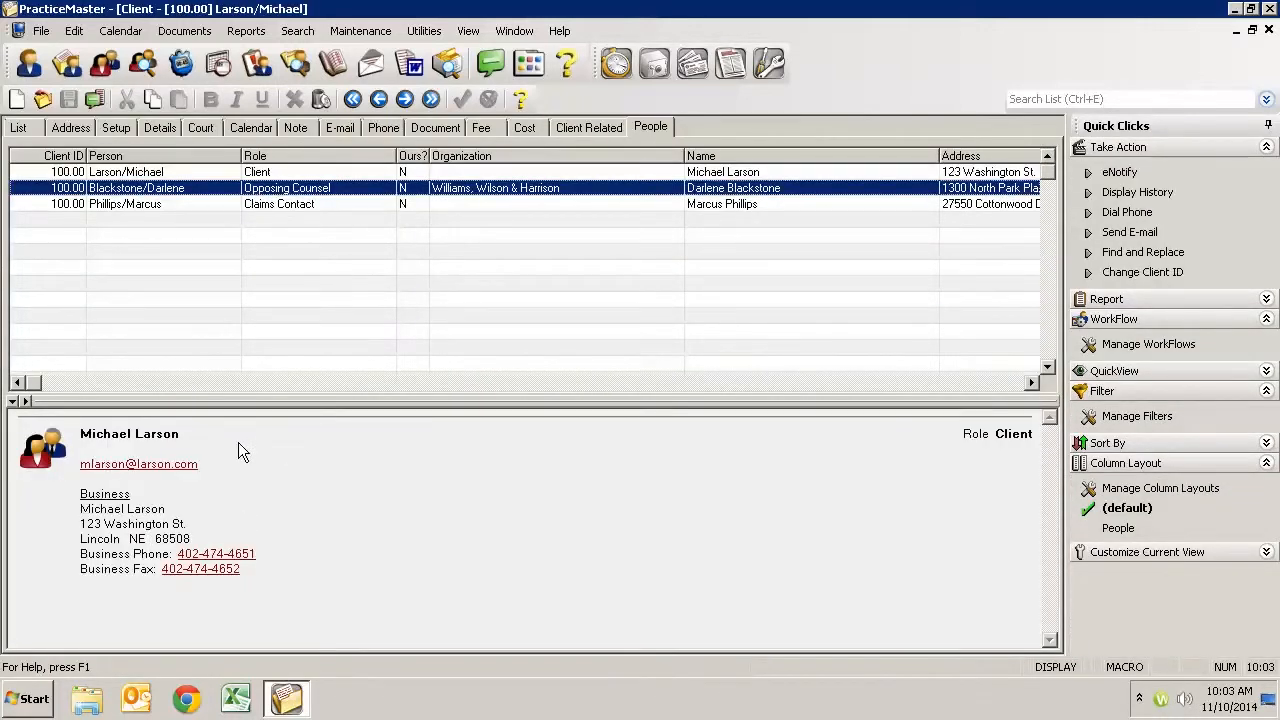
{"action": "left_click", "coordinate": [318, 205]}
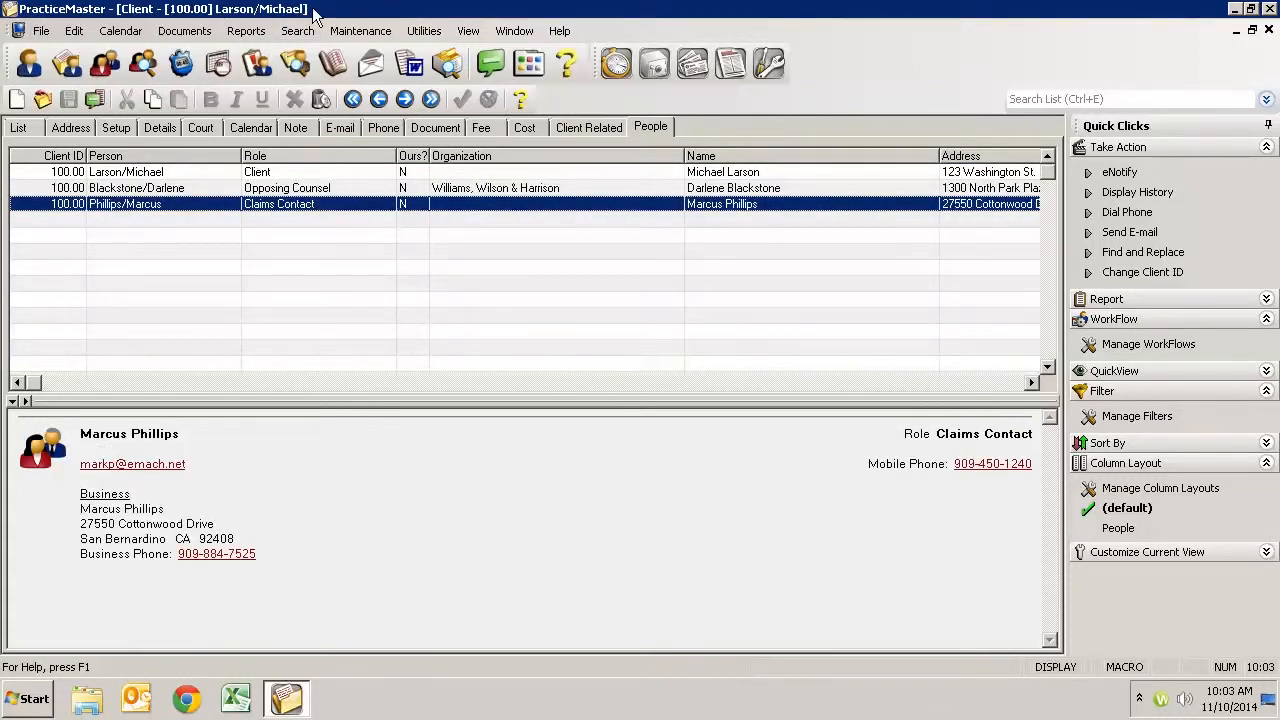
- Open the claims contact's record, examine its employment, attorney/client, agent and adjuster relationship fields, and close it
{"action": "double_click", "coordinate": [316, 202]}
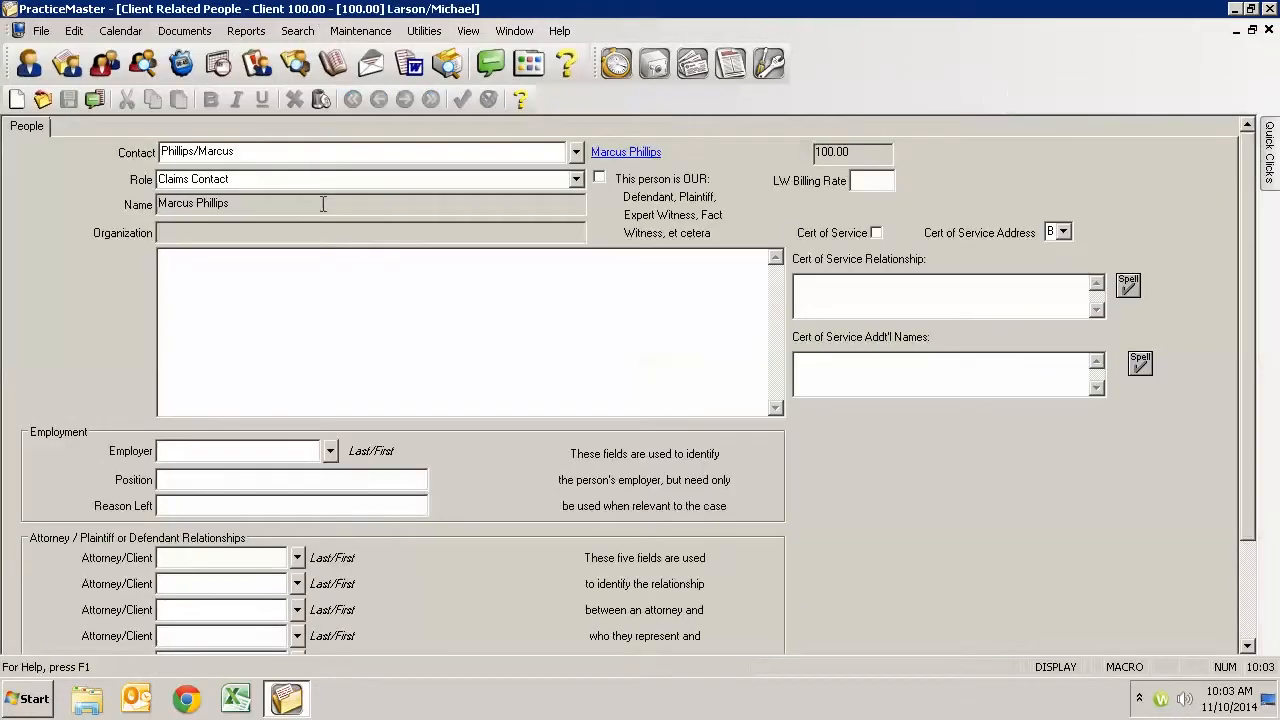
{"action": "scroll", "coordinate": [437, 483], "scroll_direction": "down", "scroll_amount": 1}
{"action": "scroll", "coordinate": [438, 472], "scroll_direction": "down", "scroll_amount": 2}
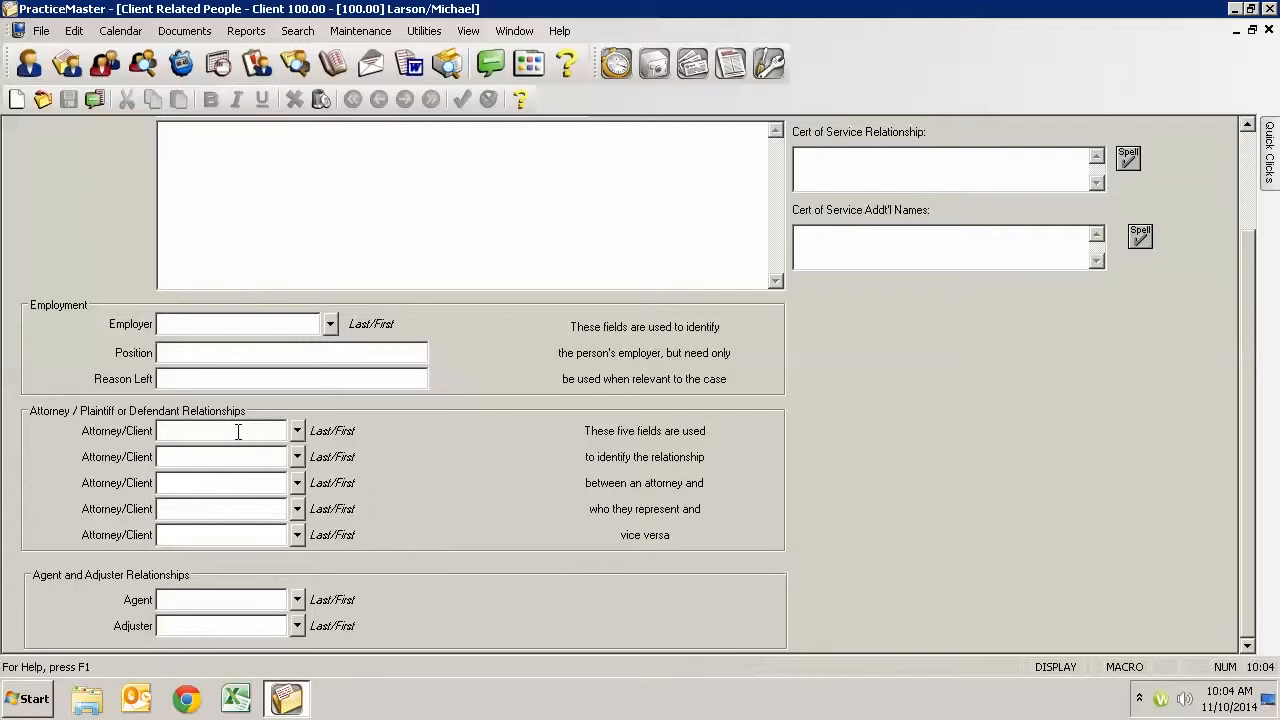
{"action": "scroll", "coordinate": [238, 431], "scroll_direction": "up", "scroll_amount": 3}
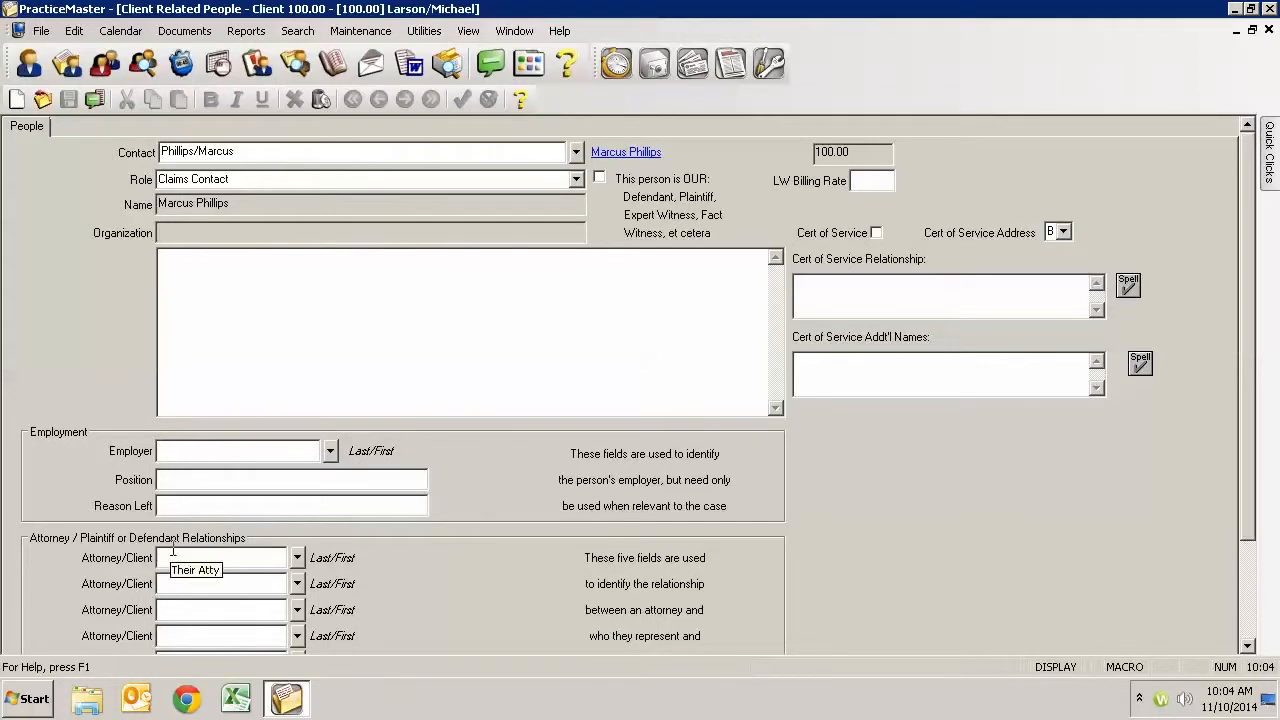
{"action": "left_click", "coordinate": [1268, 31]}
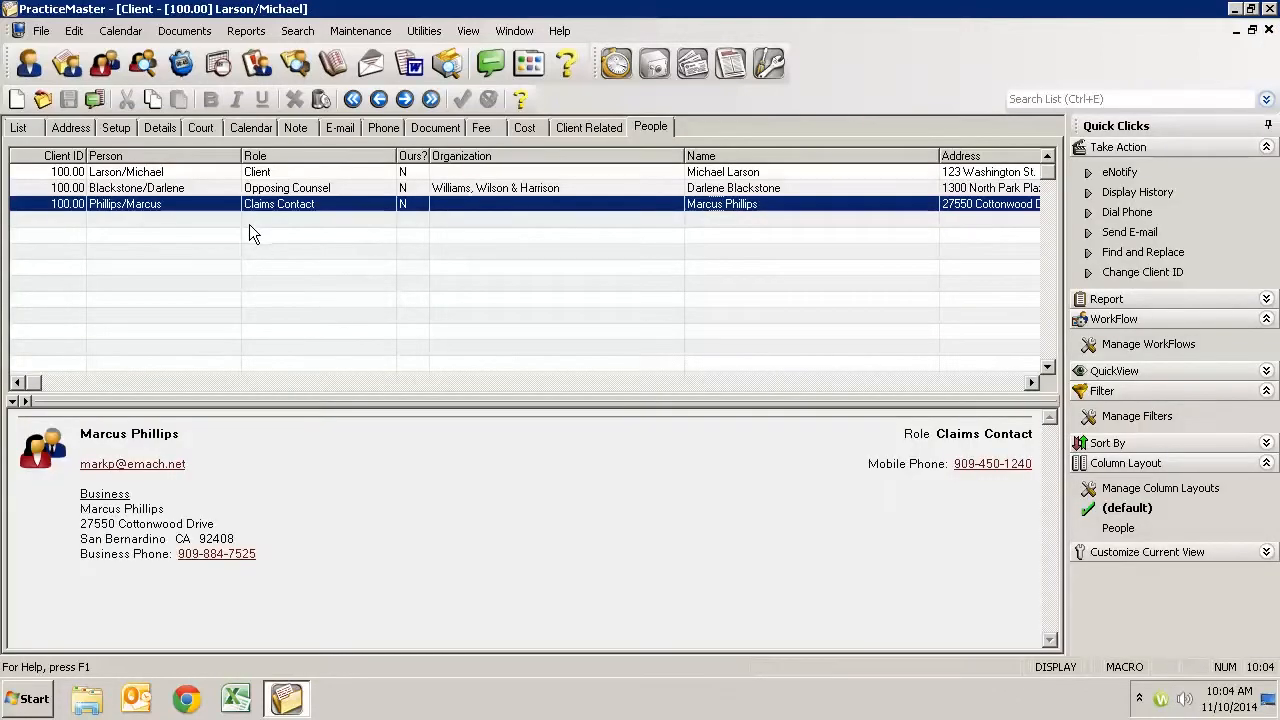
- Add the Lancaster JP Court contact as a related person on the current matter with the role Defendant and save the record
{"action": "left_click", "coordinate": [16, 101]}
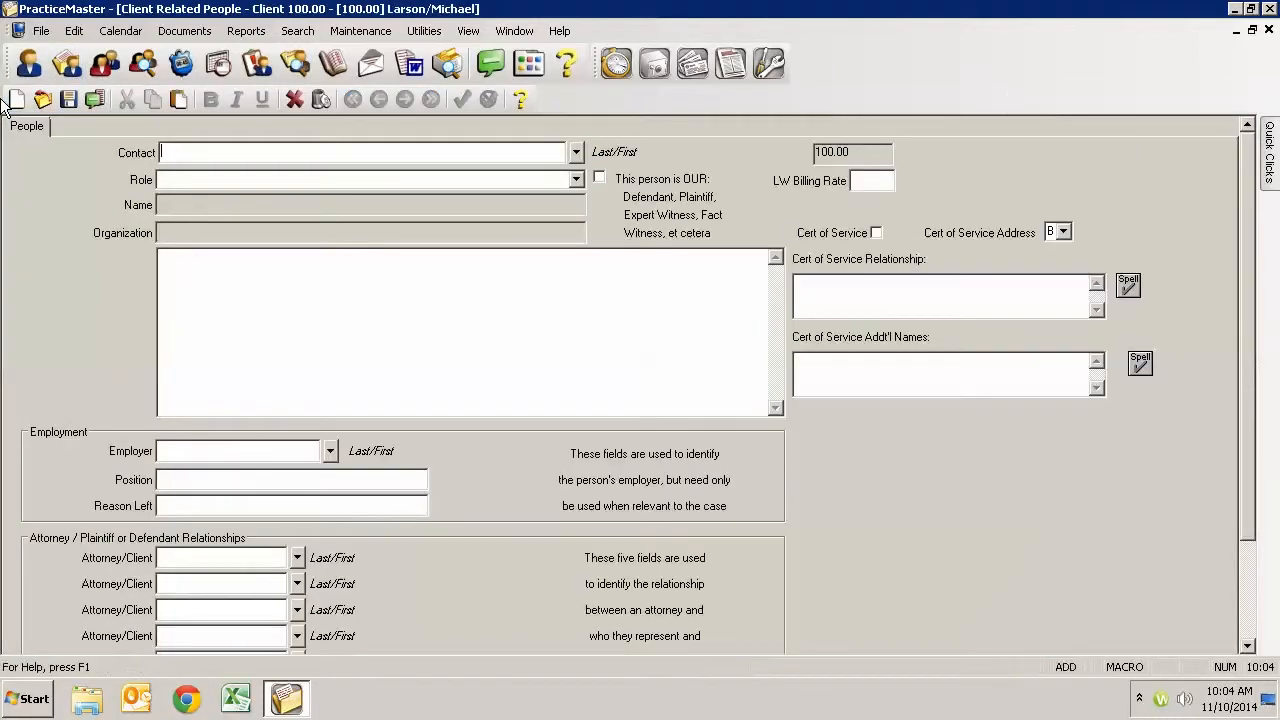
{"action": "type", "text": "peterson Insurance Co."}
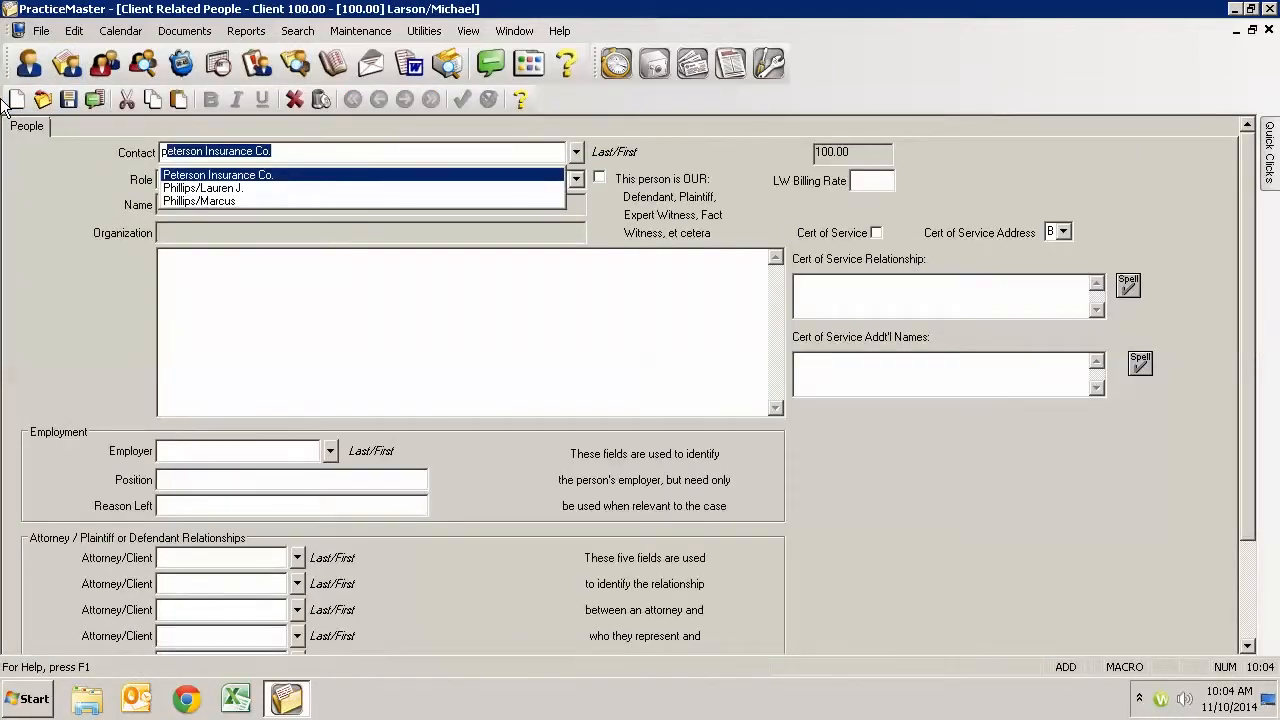
{"action": "key", "text": "Down"}
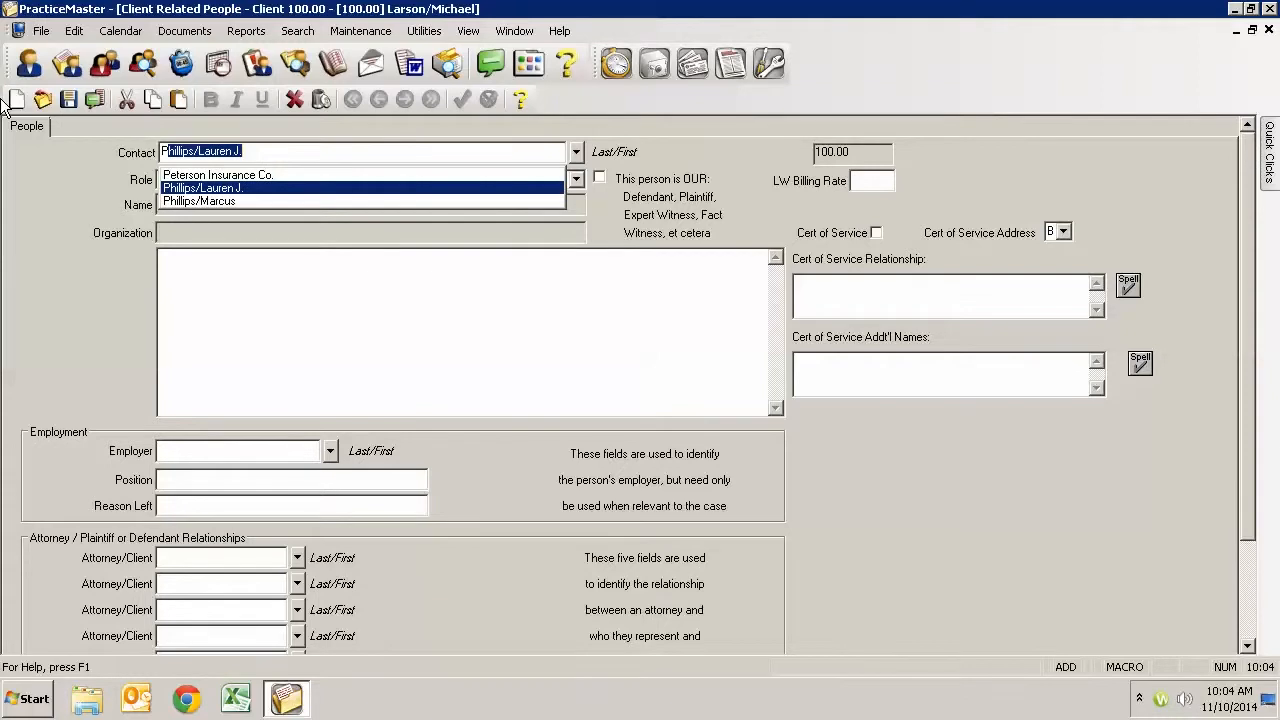
{"action": "key", "text": "Tab"}
{"action": "key", "text": "shift+Tab"}
{"action": "type", "text": "def"}
{"action": "key", "text": "Tab"}
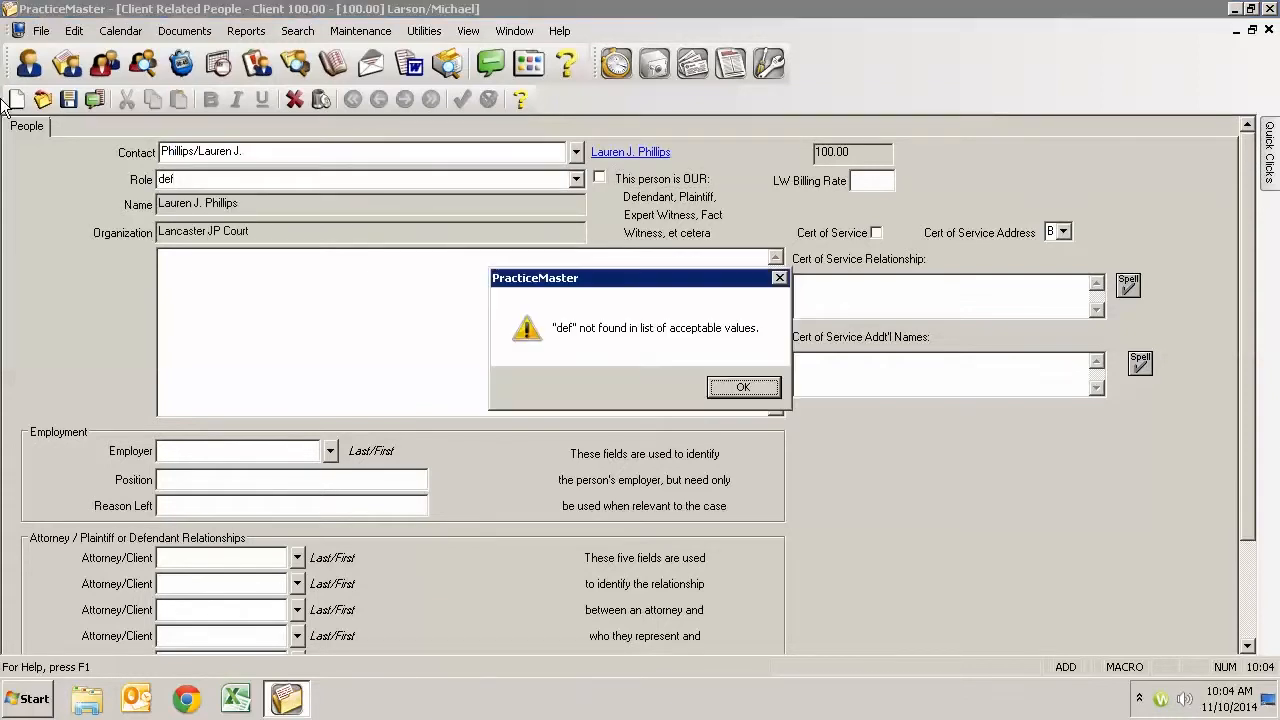
{"action": "key", "text": "Return"}
{"action": "key", "text": "Down"}
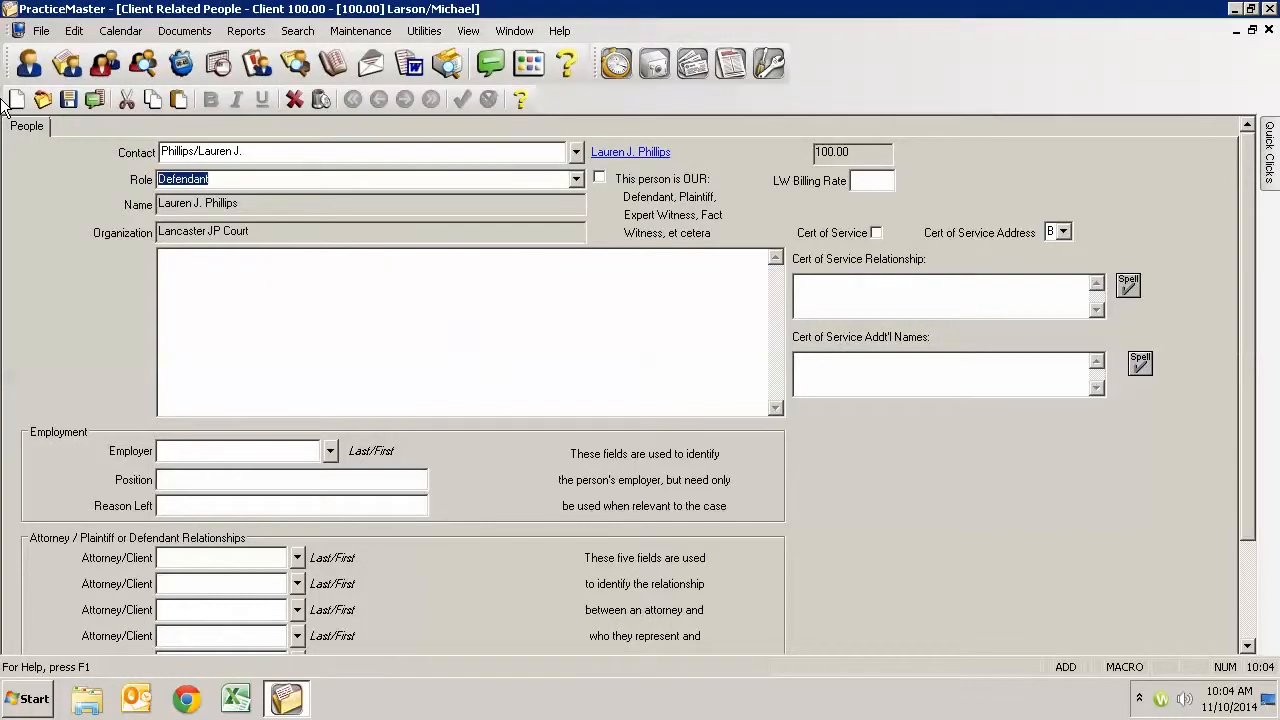
{"action": "key", "text": "Return"}
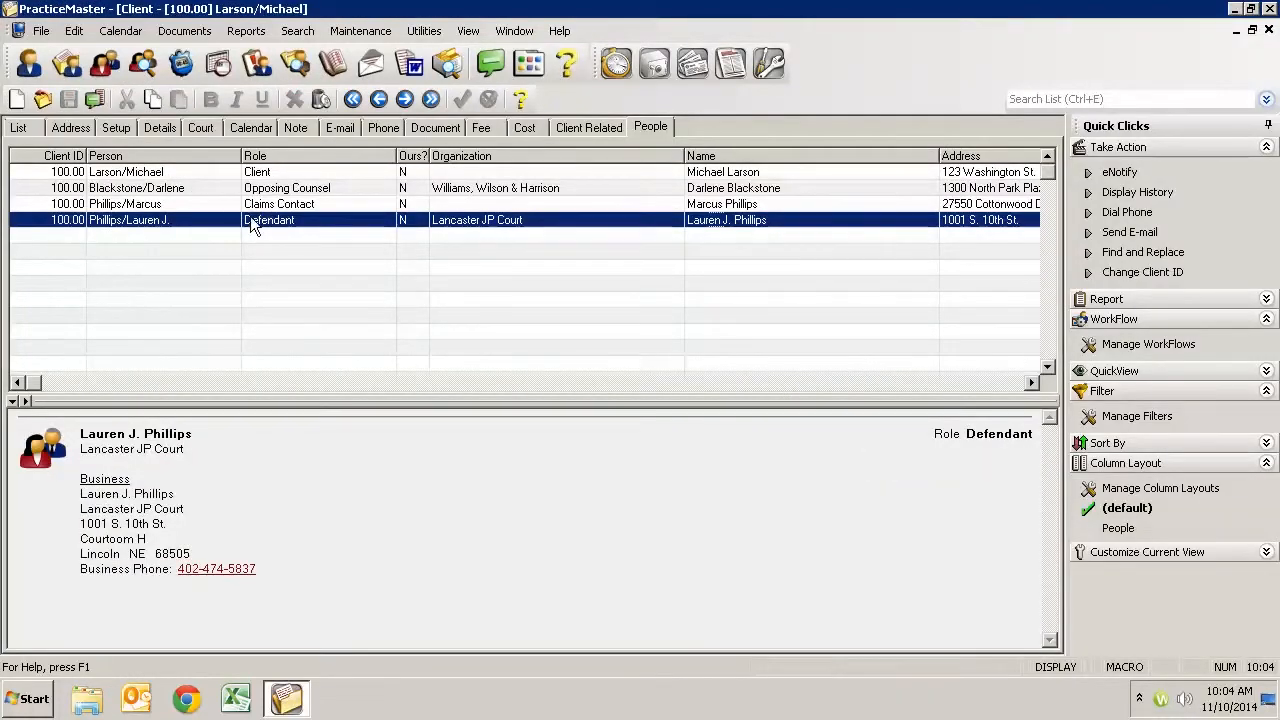
- Add an individual from the contact lookup as a related person with the role Co-Counsel and save the record
{"action": "left_click", "coordinate": [15, 99]}
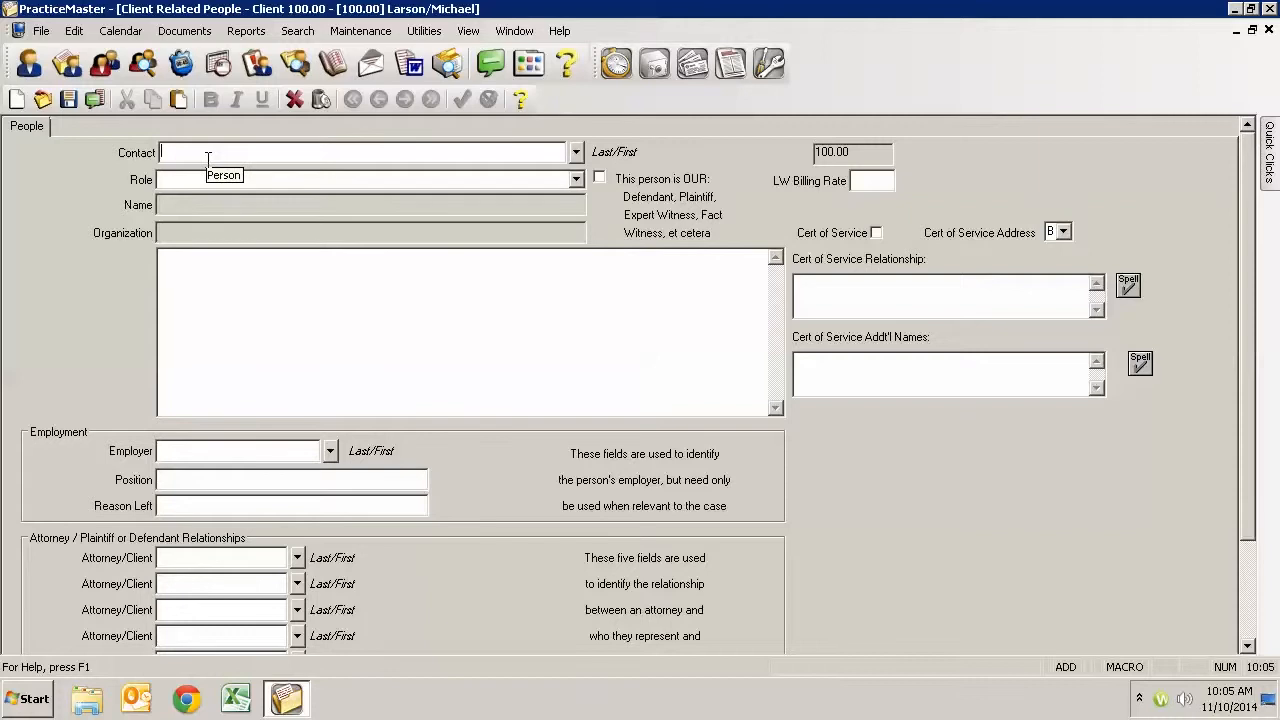
{"action": "left_click", "coordinate": [577, 152]}
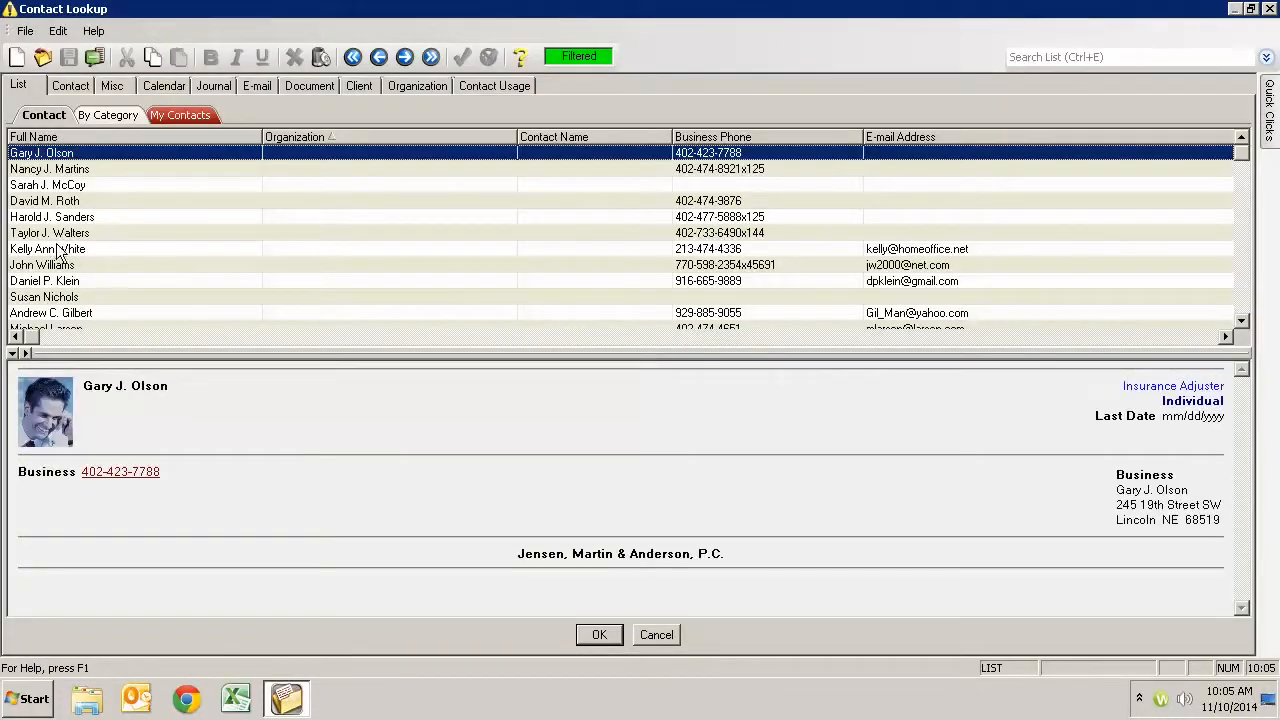
{"action": "double_click", "coordinate": [57, 249]}
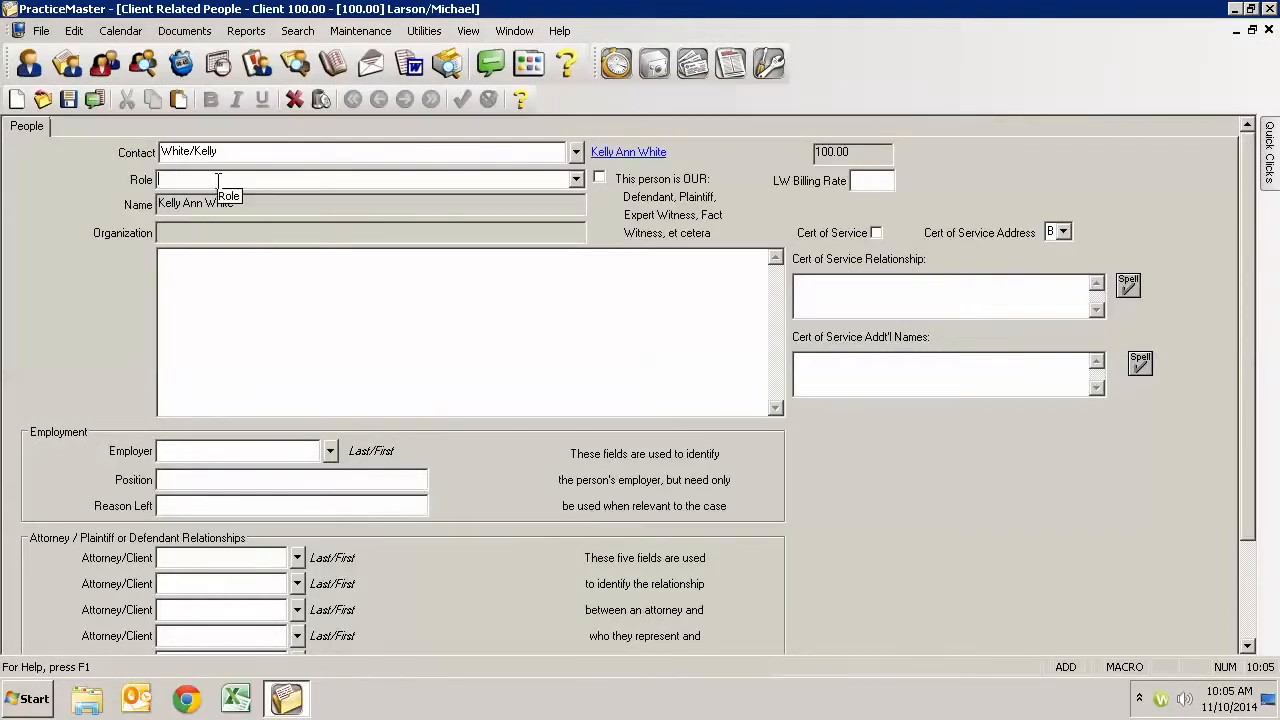
{"action": "type", "text": "Th"}
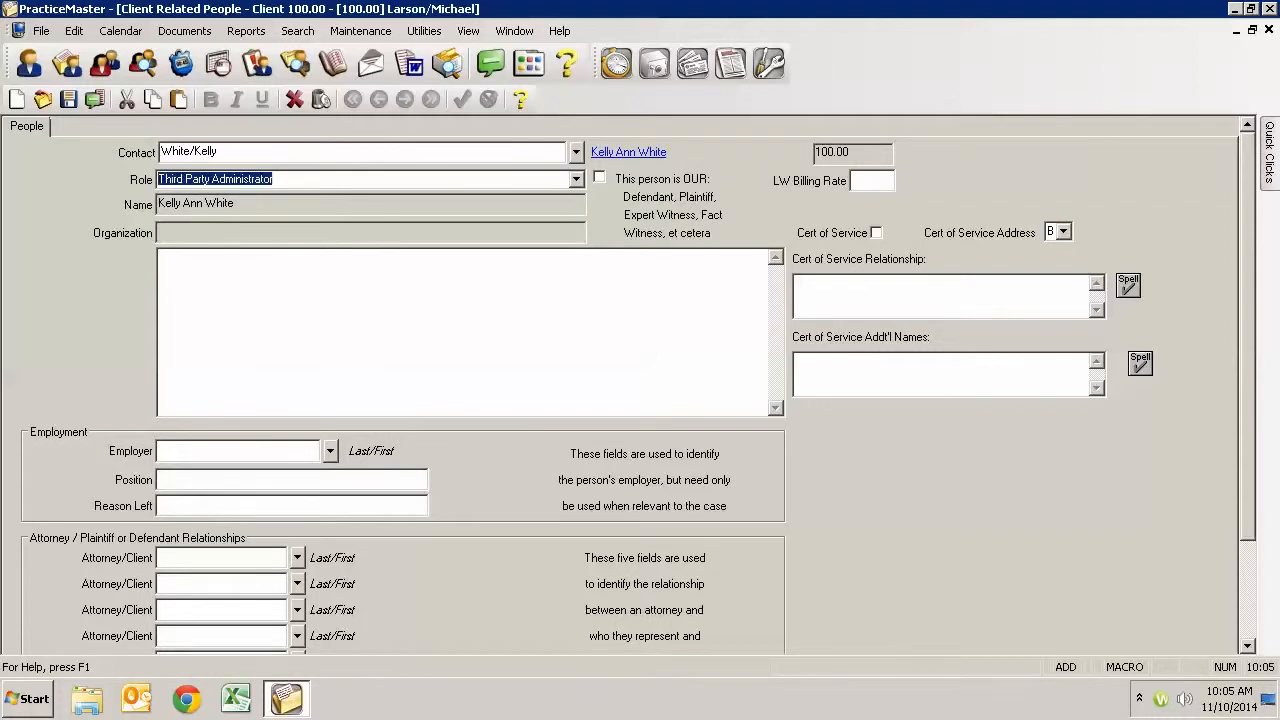
{"action": "type", "text": "R"}
{"action": "type", "text": "Co-Counsel"}
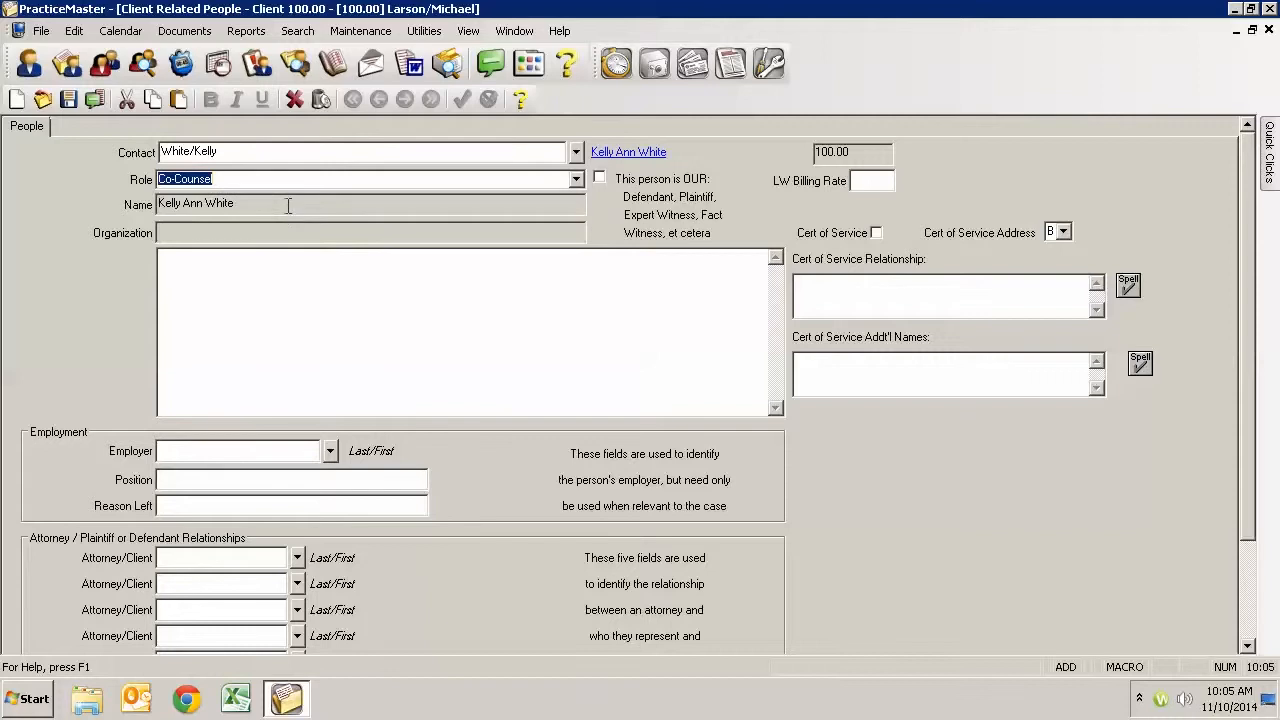
{"action": "key", "text": "ctrl+s"}
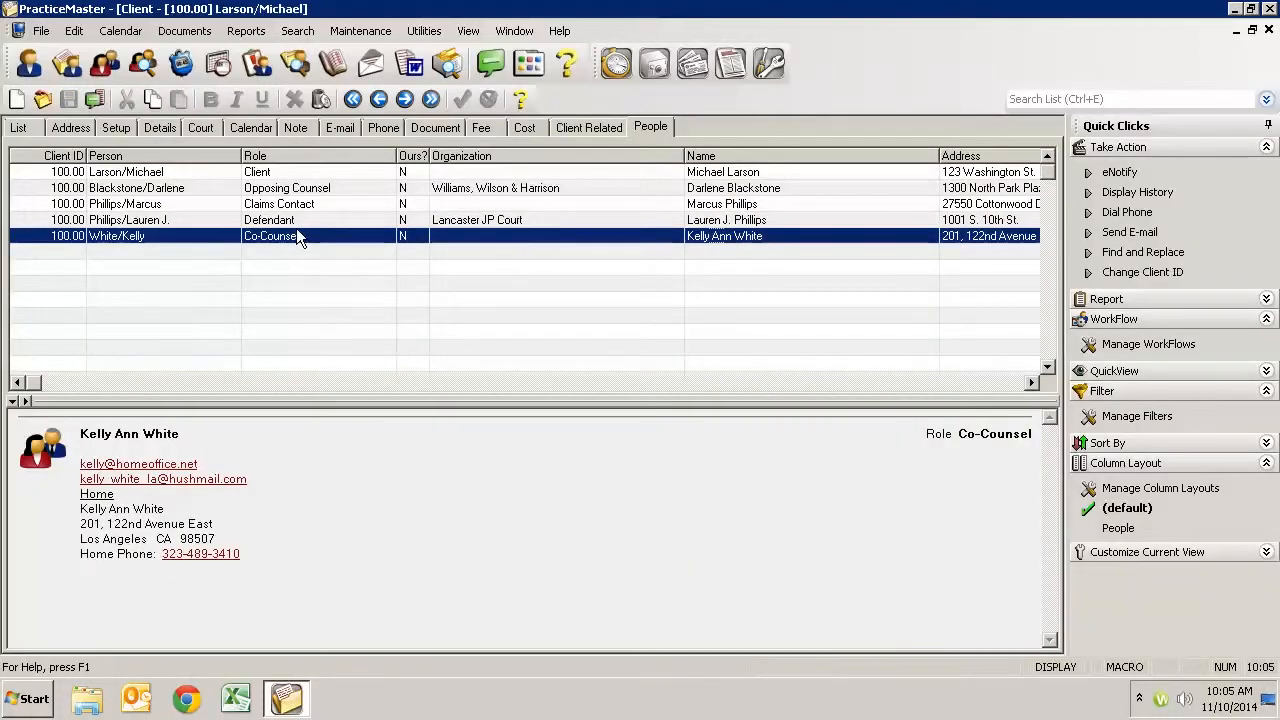
- In the defendant's related person record, enter the co-counsel as the first Attorney/Client relationship and save it
{"action": "left_click", "coordinate": [298, 221]}
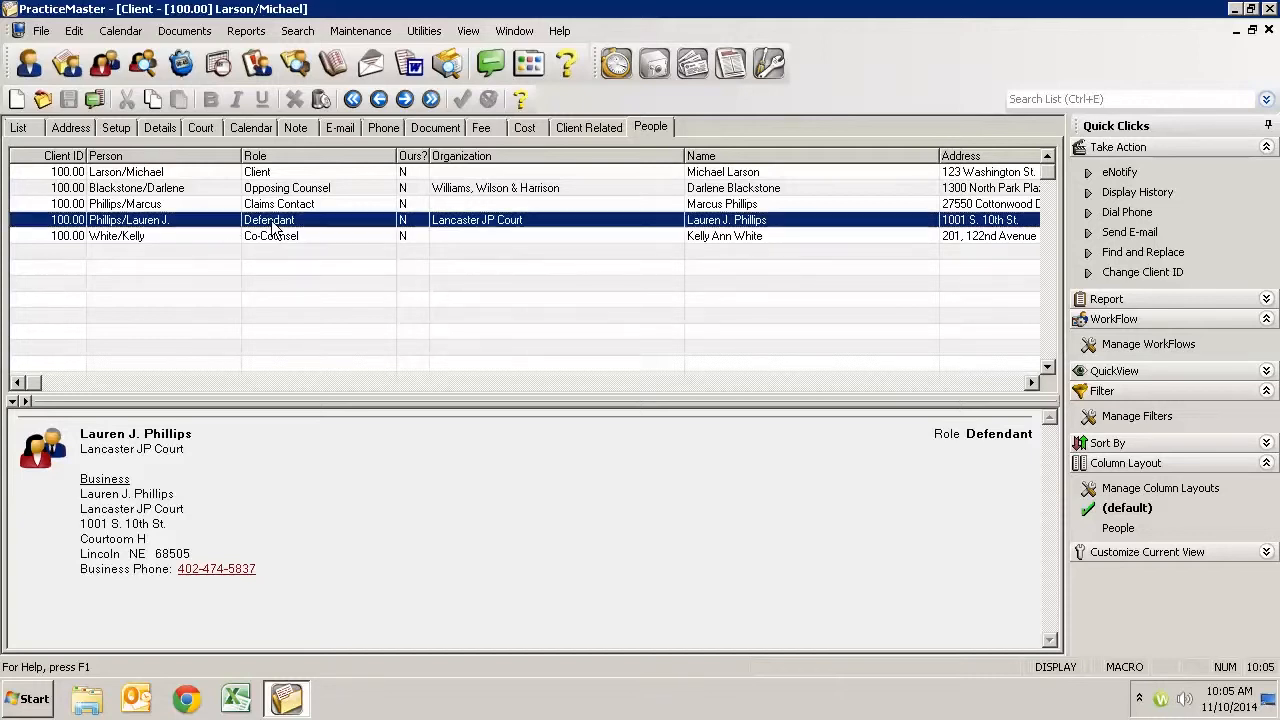
{"action": "double_click", "coordinate": [274, 227]}
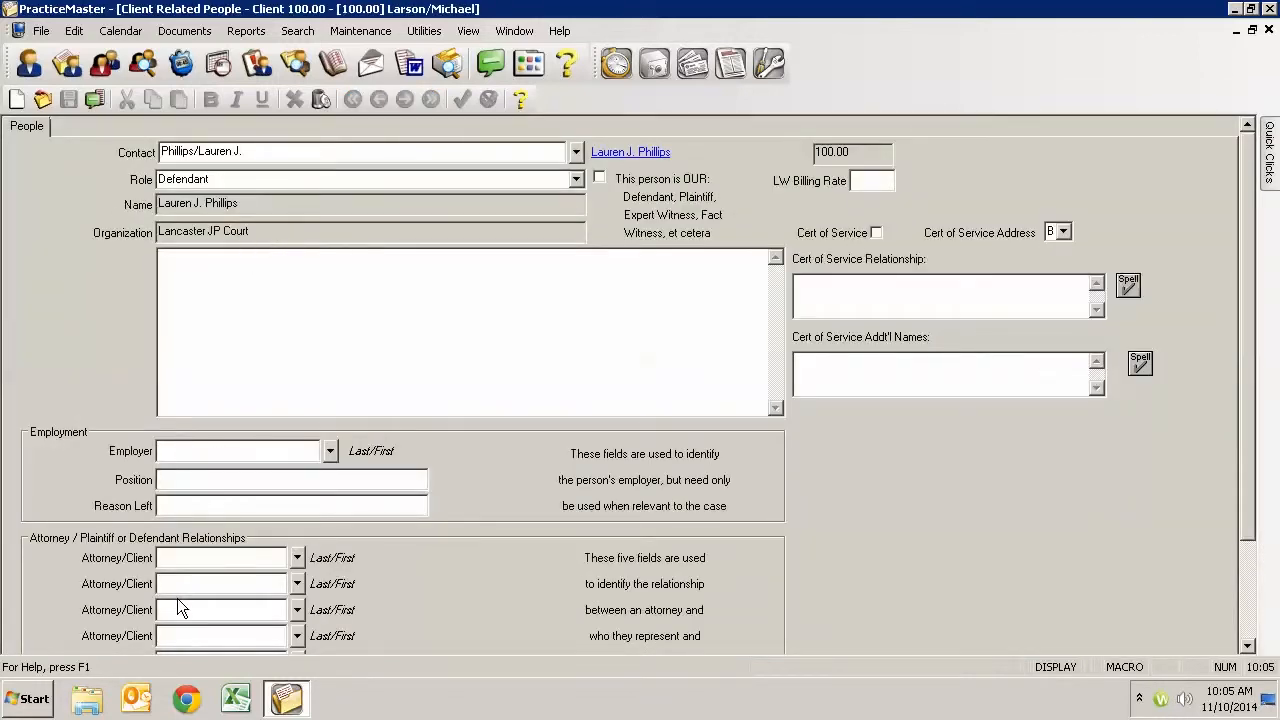
{"action": "left_click", "coordinate": [185, 558]}
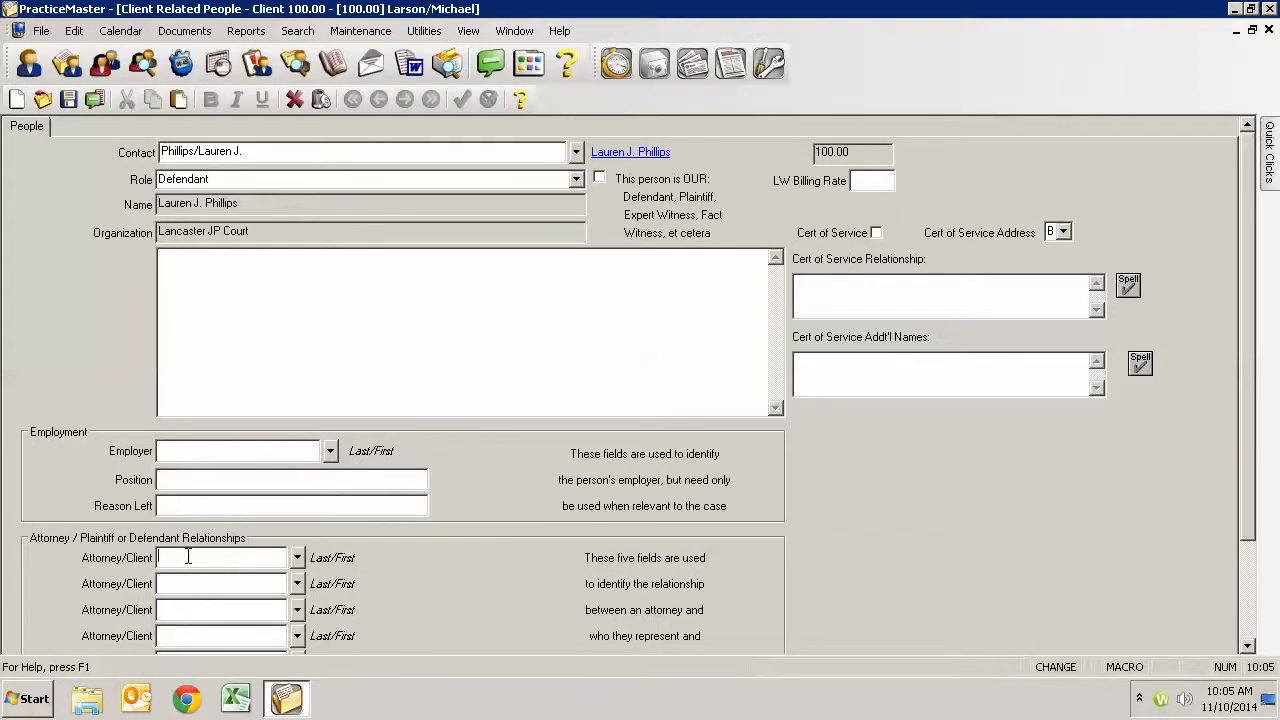
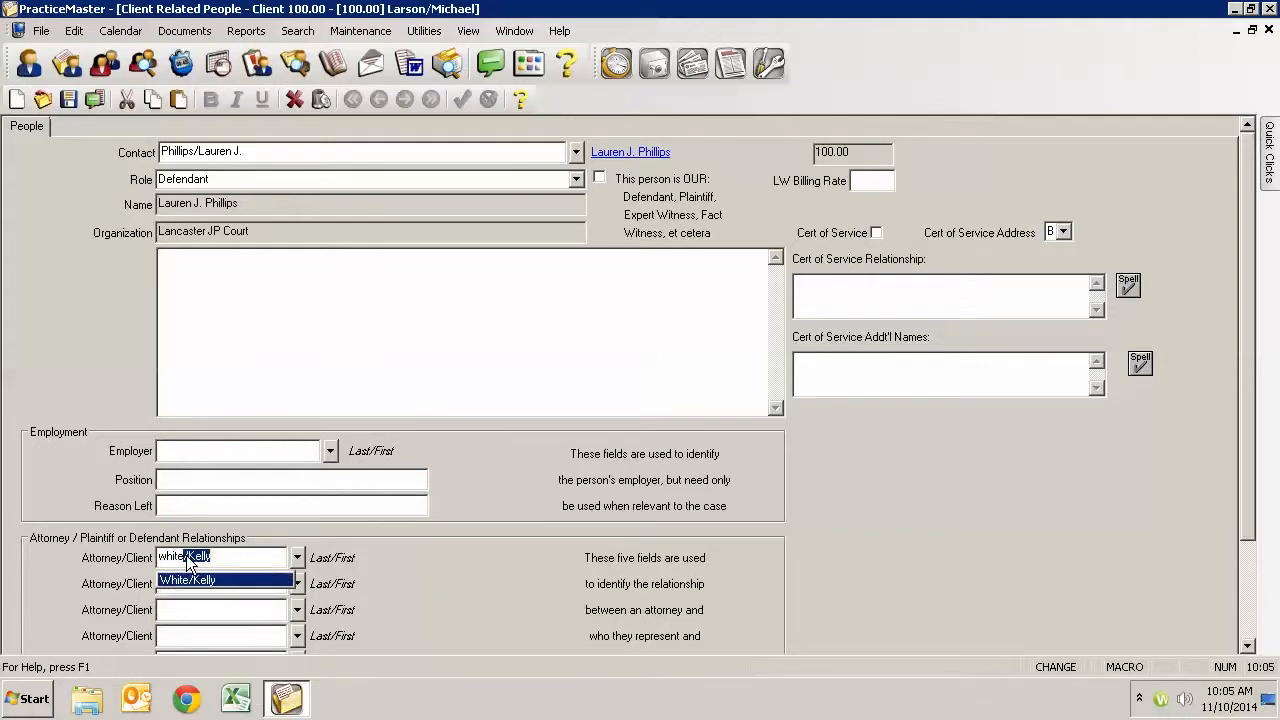
{"action": "key", "text": "Return"}
- In the co-counsel's related person record, set the defendant as the first Attorney/Client relationship and save it
{"action": "double_click", "coordinate": [285, 238]}
{"action": "left_click", "coordinate": [202, 558]}
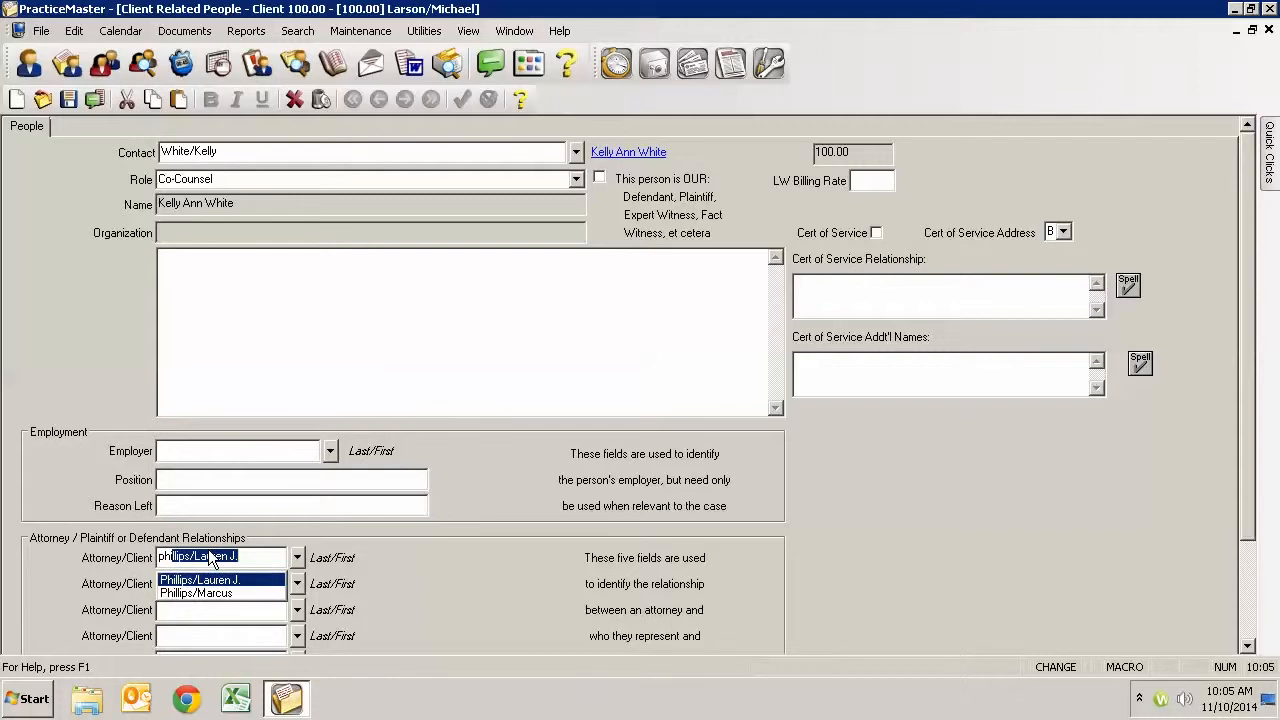
{"action": "key", "text": "Tab"}
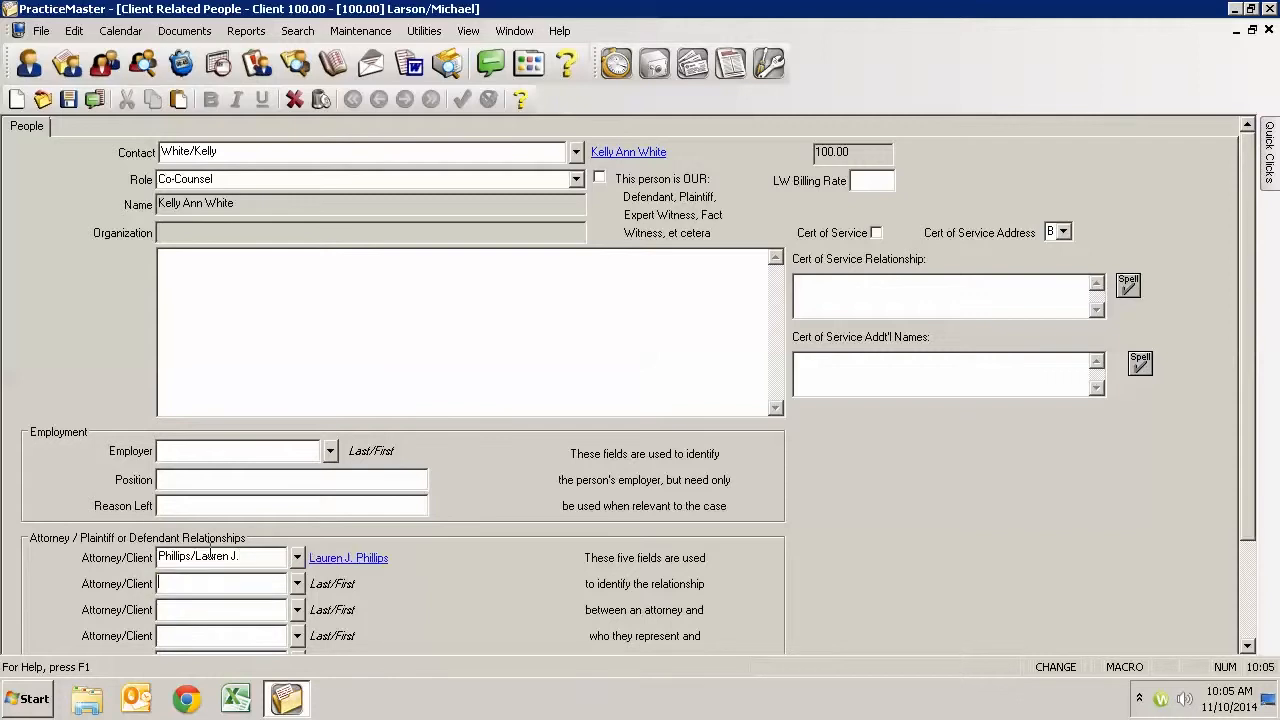
{"action": "key", "text": "ctrl+s"}
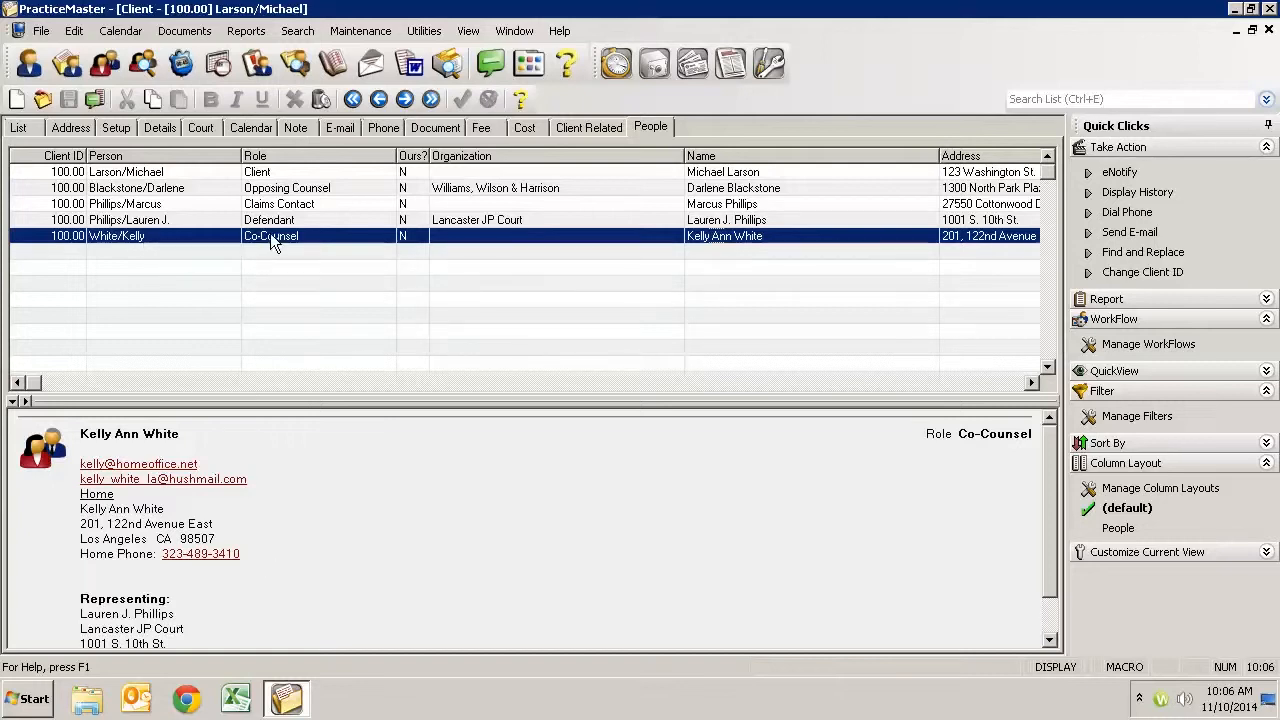
- Review the representation details in the contact previews of the co-counsel and the defendant
{"action": "scroll", "coordinate": [215, 599], "scroll_direction": "down", "scroll_amount": 1}
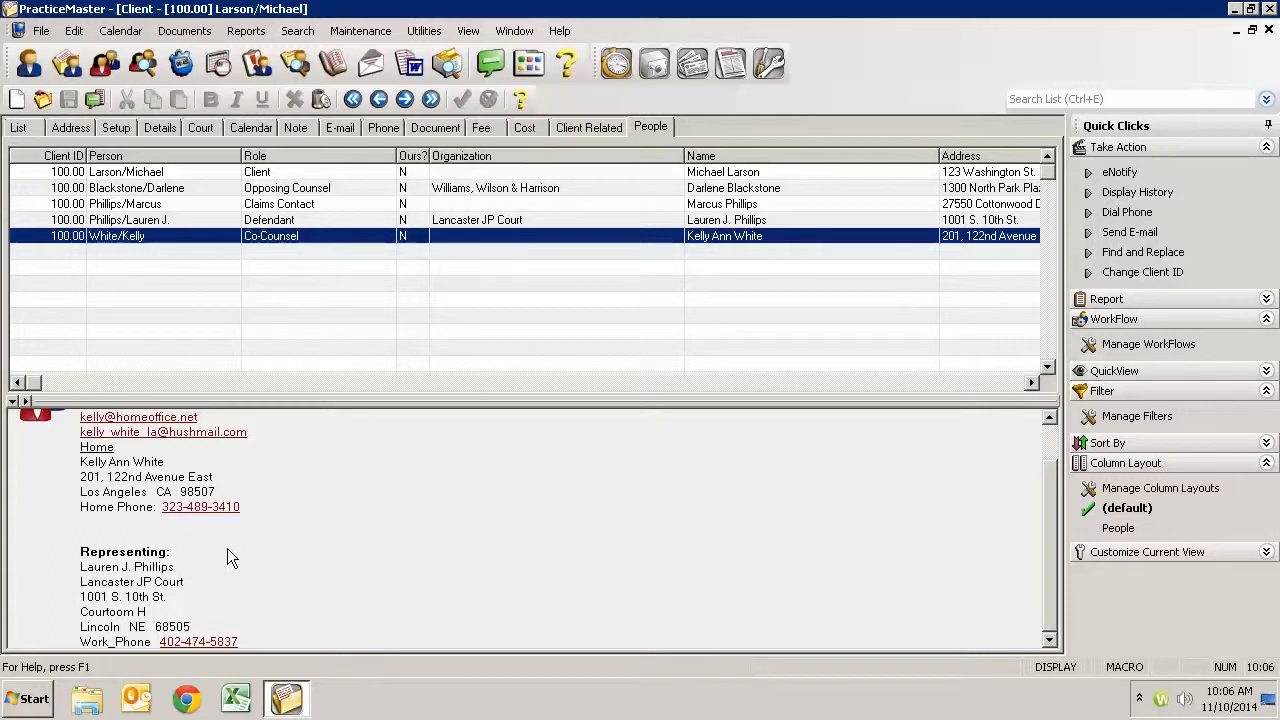
{"action": "scroll", "coordinate": [227, 548], "scroll_direction": "up", "scroll_amount": 1}
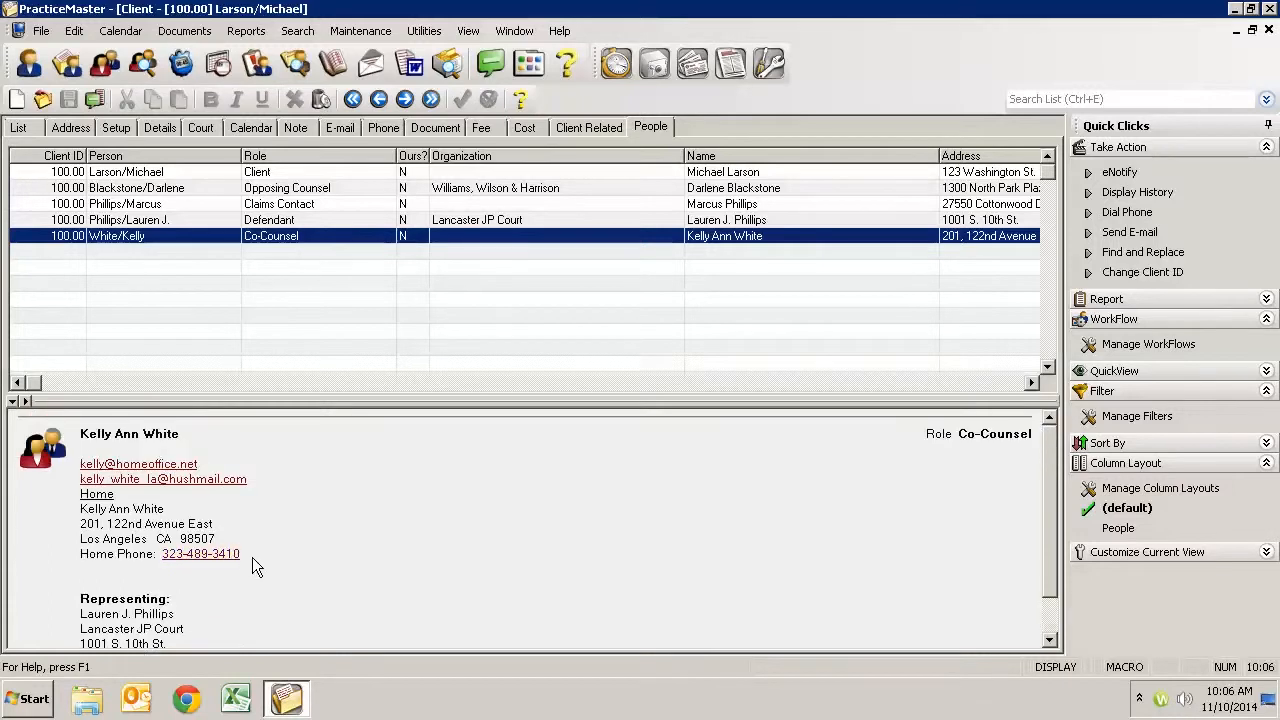
{"action": "left_click", "coordinate": [292, 220]}
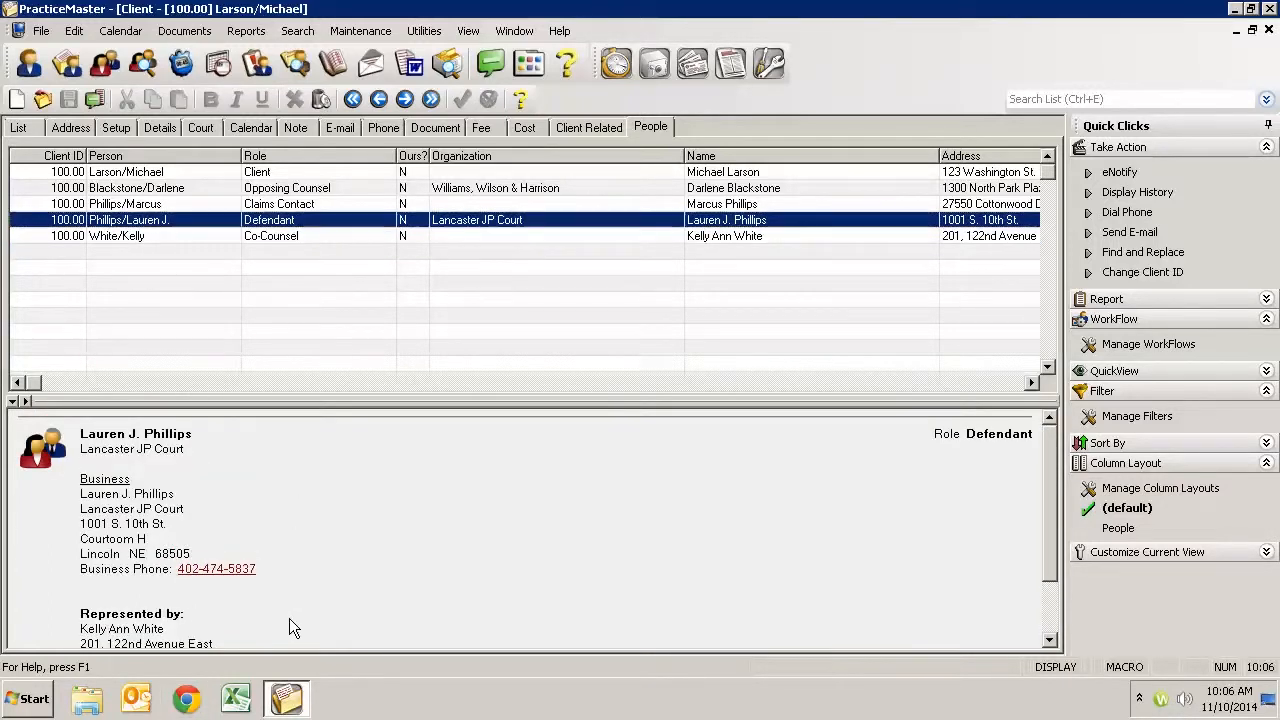
{"action": "scroll", "coordinate": [289, 620], "scroll_direction": "down", "scroll_amount": 2}
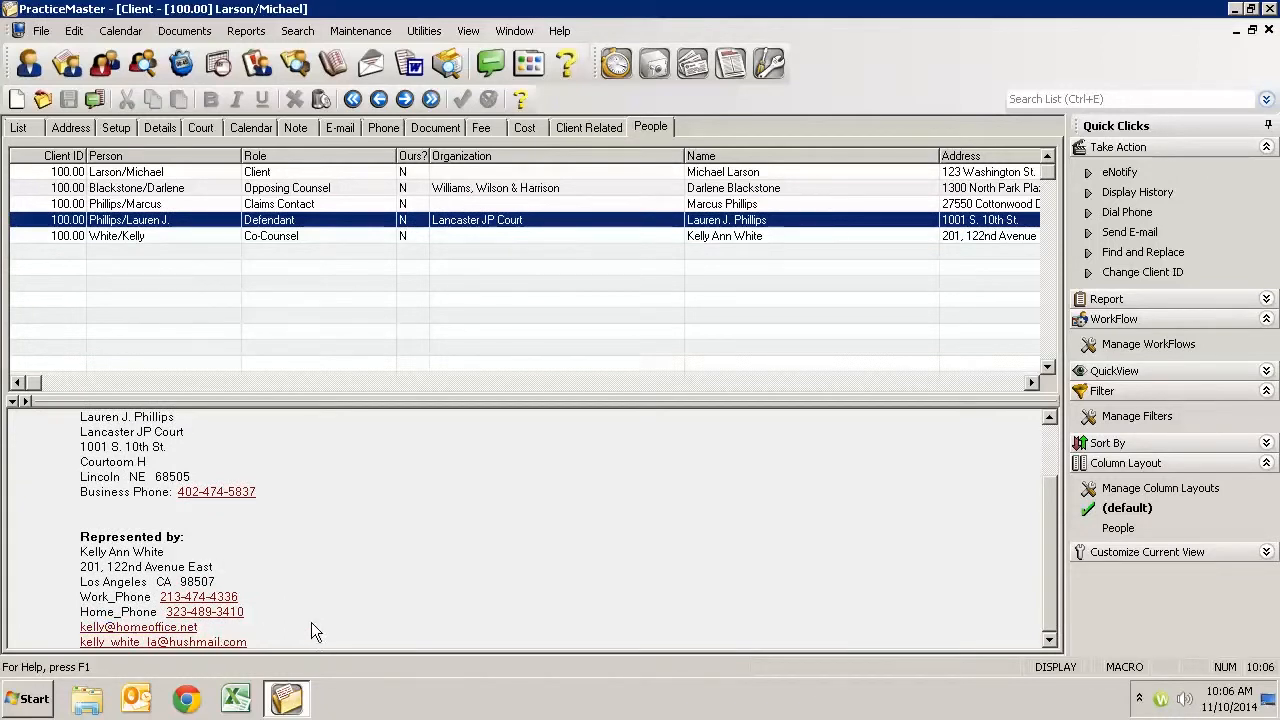
- Open the co-counsel's record, examine its relationship and certificate of service fields, and close it
{"action": "double_click", "coordinate": [299, 238]}
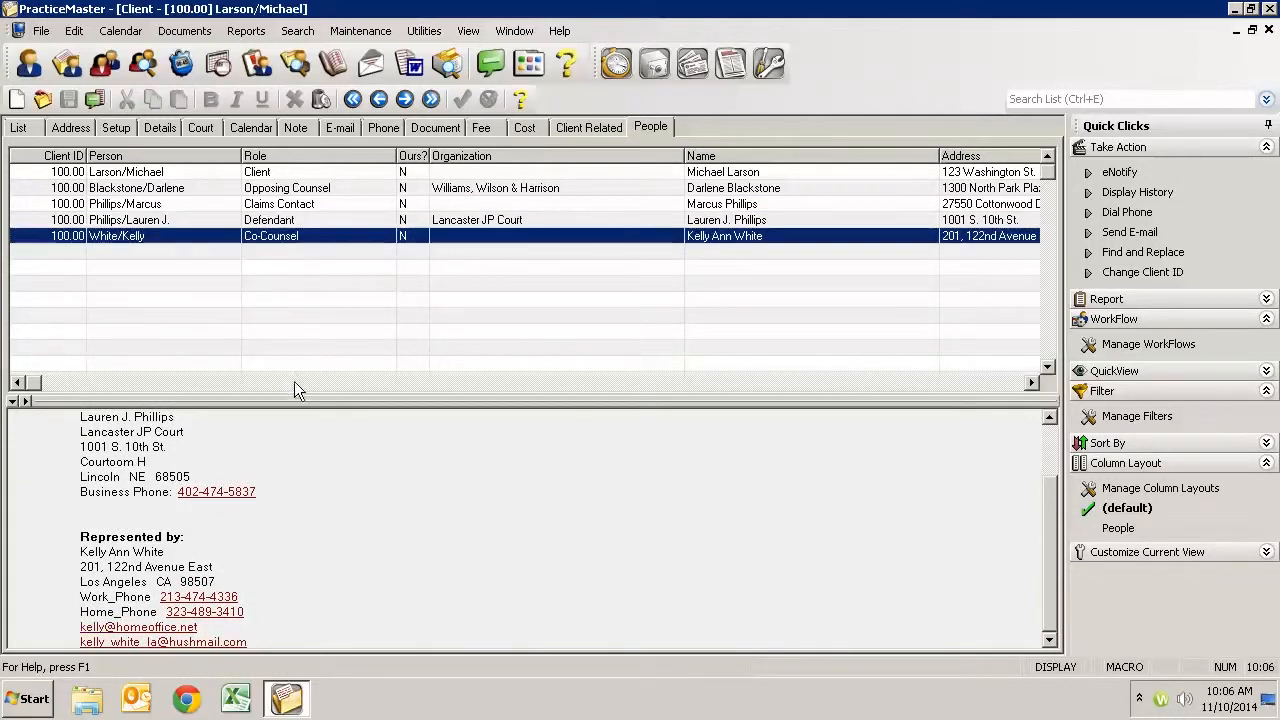
{"action": "scroll", "coordinate": [335, 585], "scroll_direction": "down", "scroll_amount": 3}
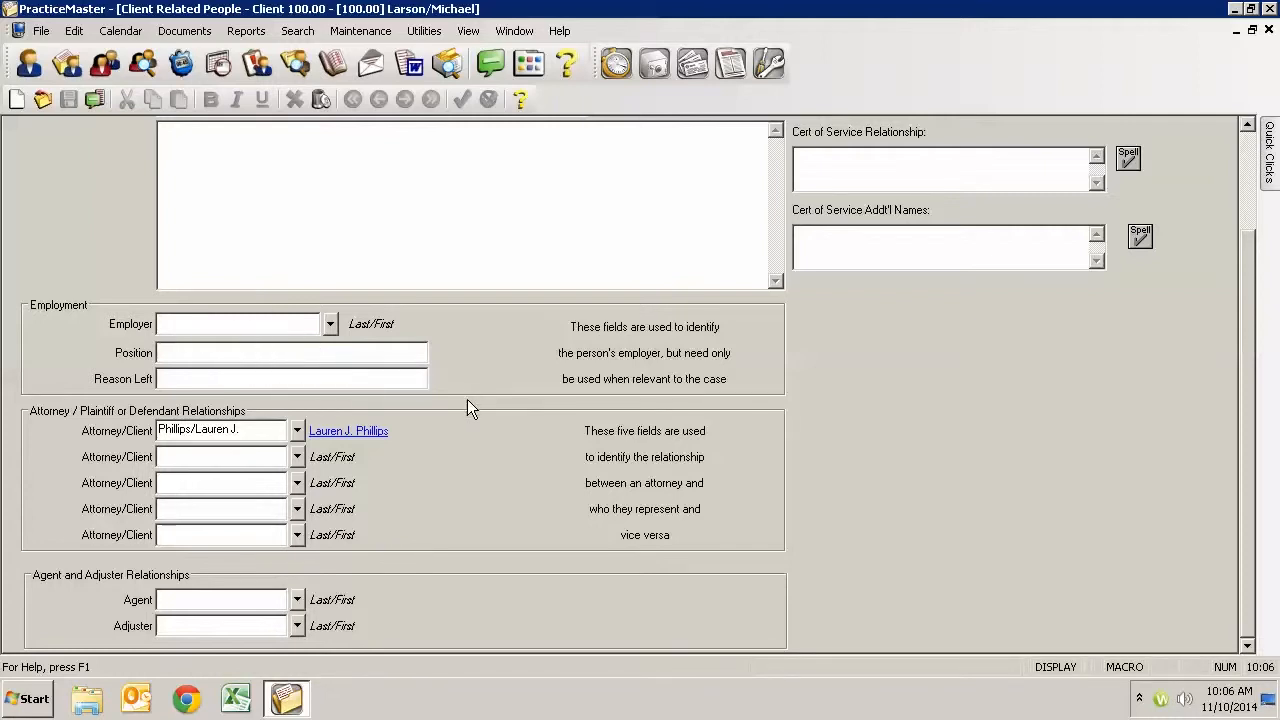
{"action": "scroll", "coordinate": [500, 403], "scroll_direction": "up", "scroll_amount": 3}
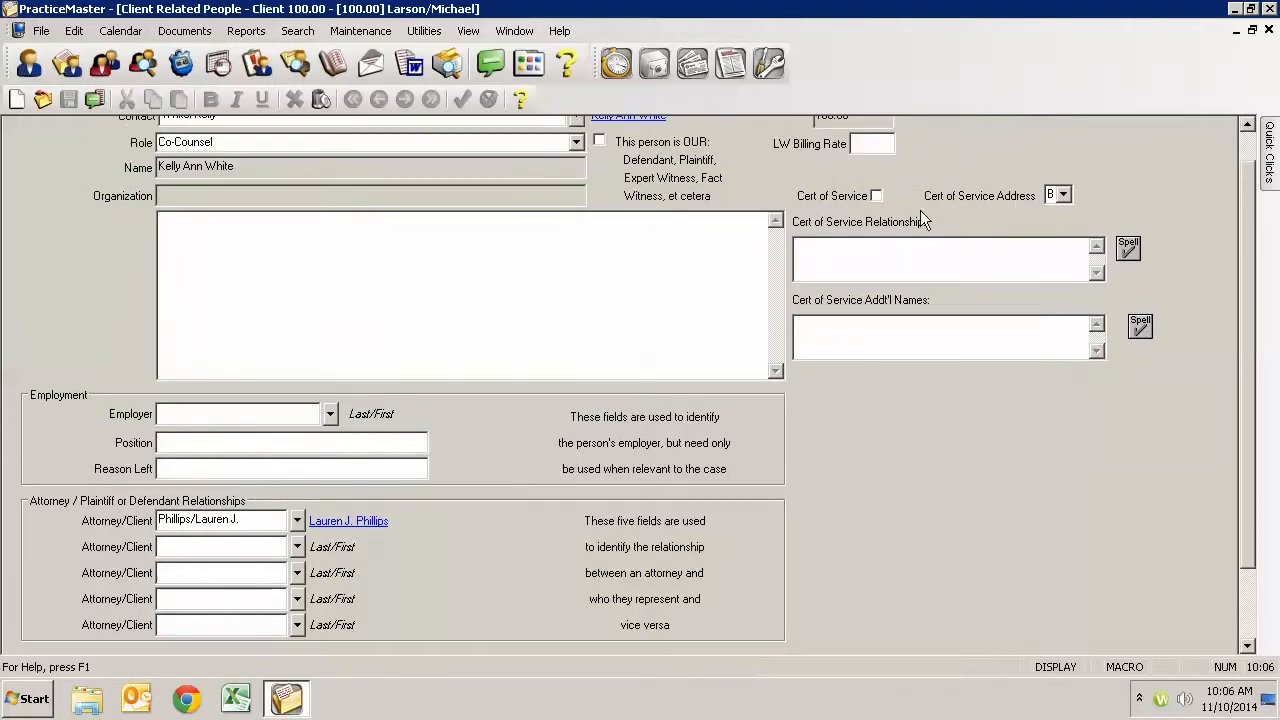
{"action": "scroll", "coordinate": [1012, 310], "scroll_direction": "up", "scroll_amount": 1}
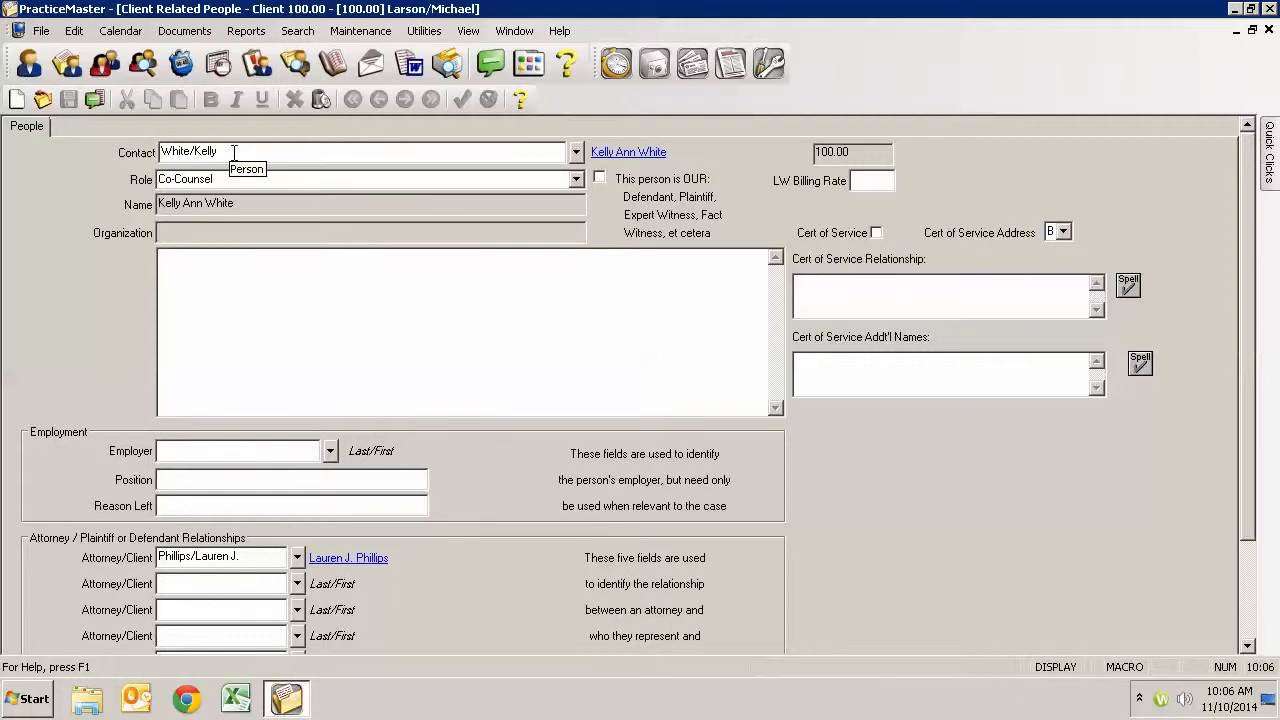
{"action": "key", "text": "Escape"}
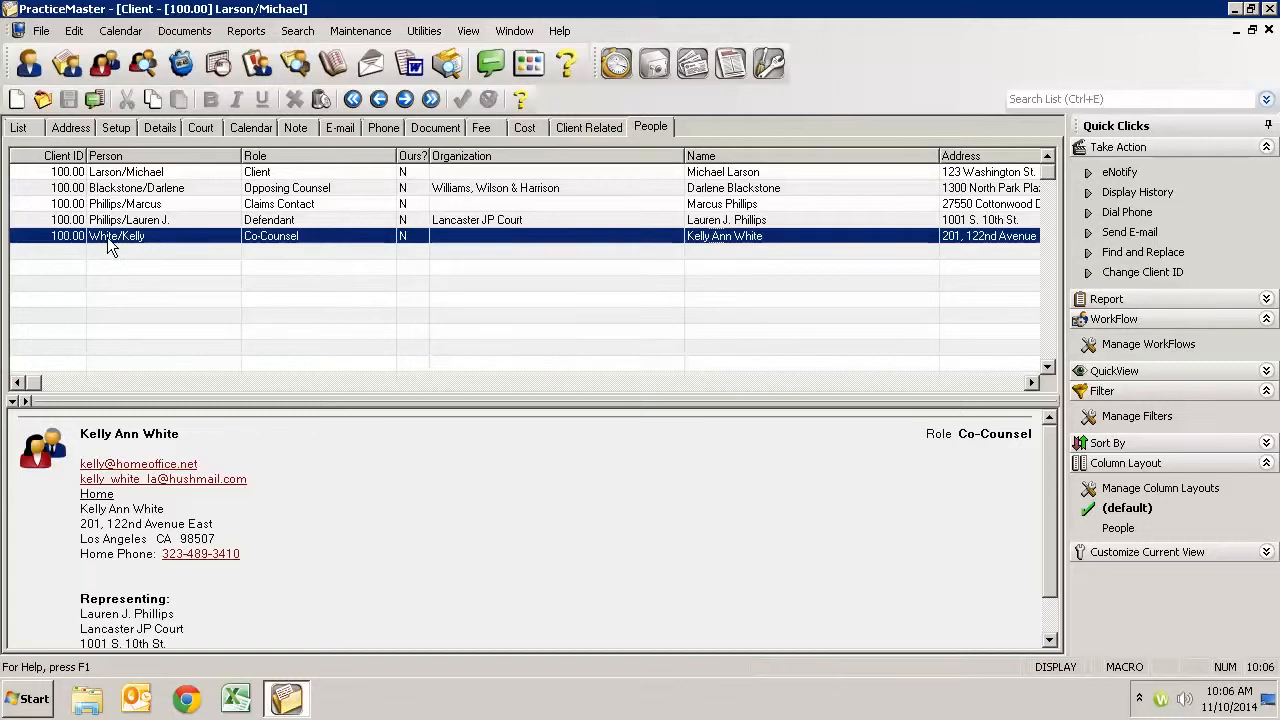
- Reopen the co-counsel's record to inspect its role field, and close both the record and the client file
{"action": "key", "text": "Return"}
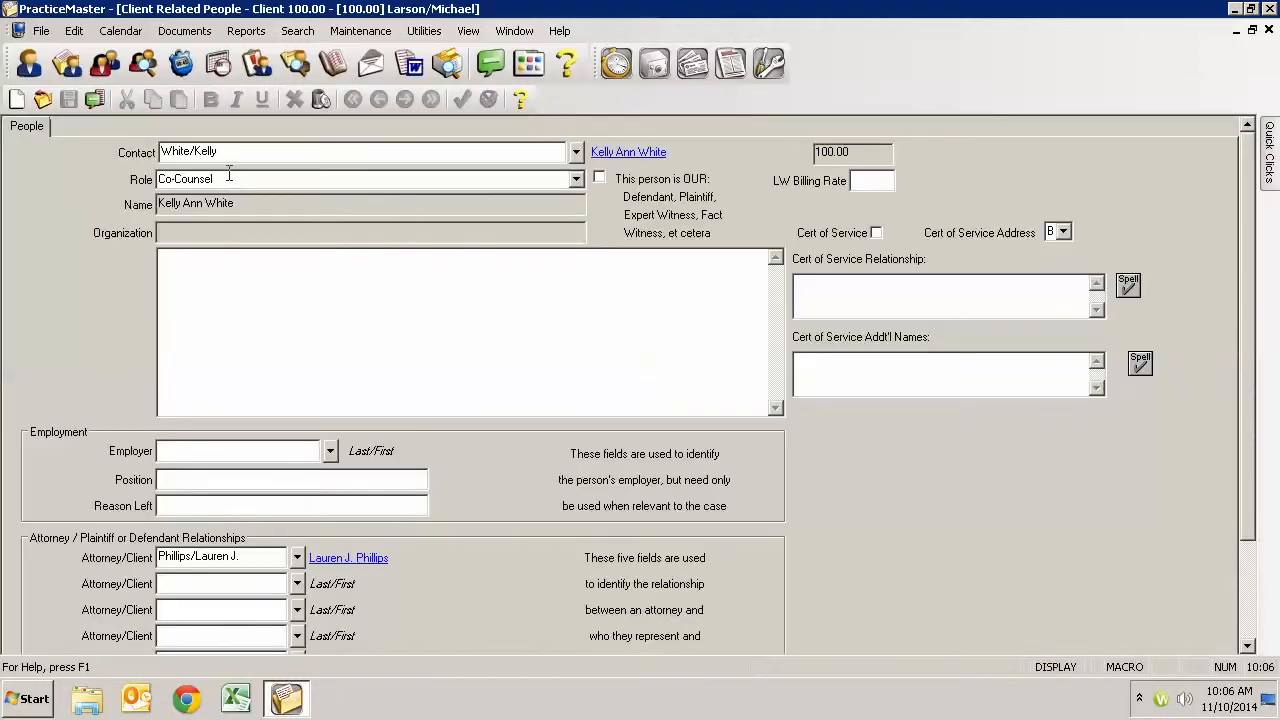
{"action": "left_click", "coordinate": [222, 181]}
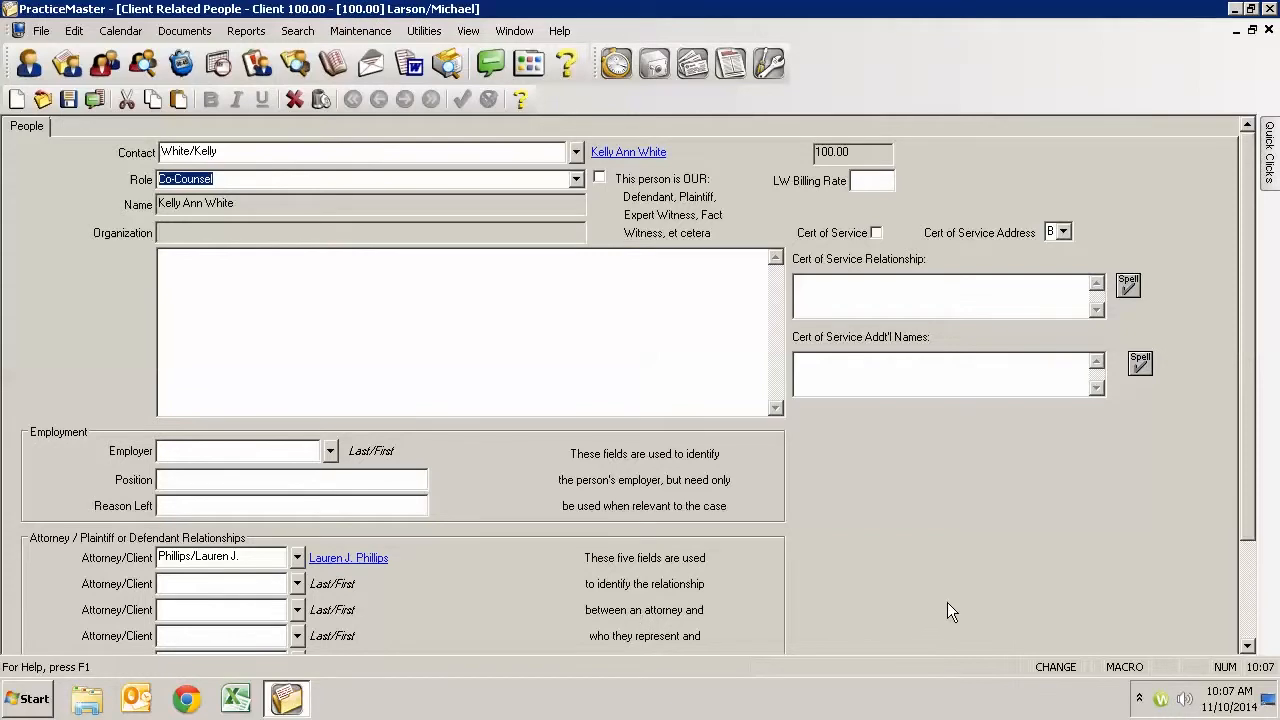
{"action": "left_click", "coordinate": [1268, 30]}
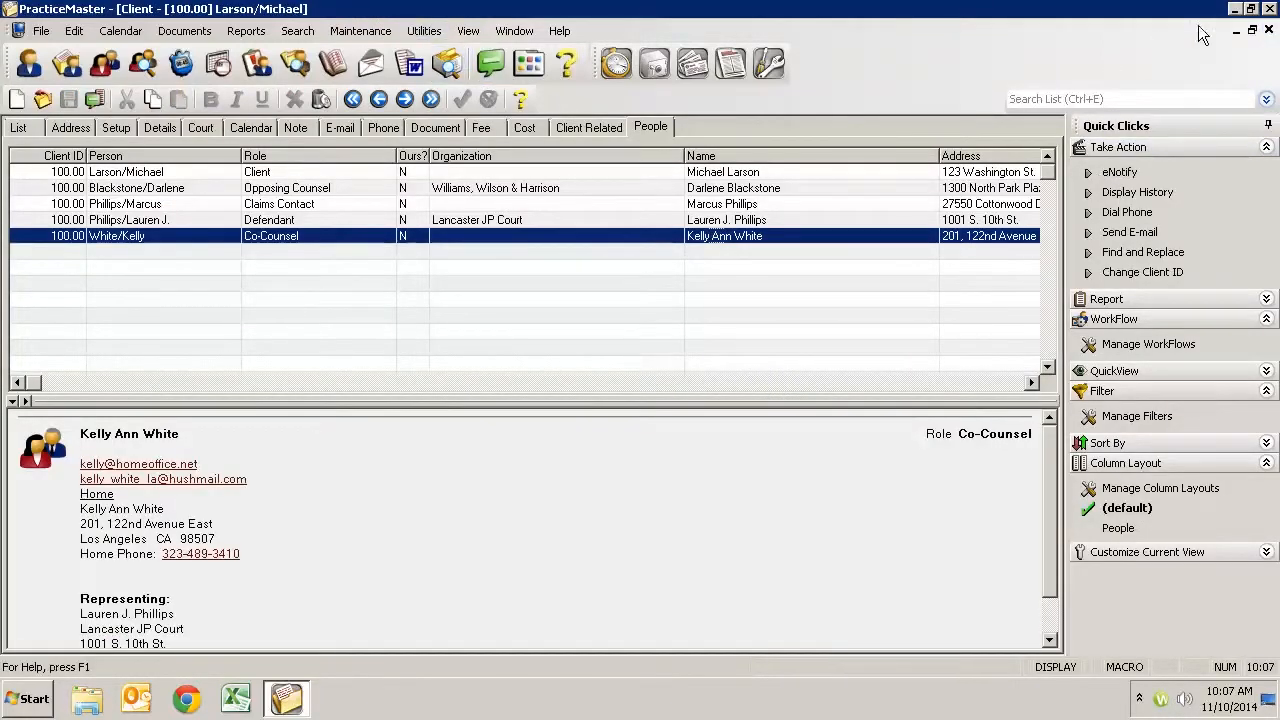
{"action": "left_click", "coordinate": [1268, 30]}
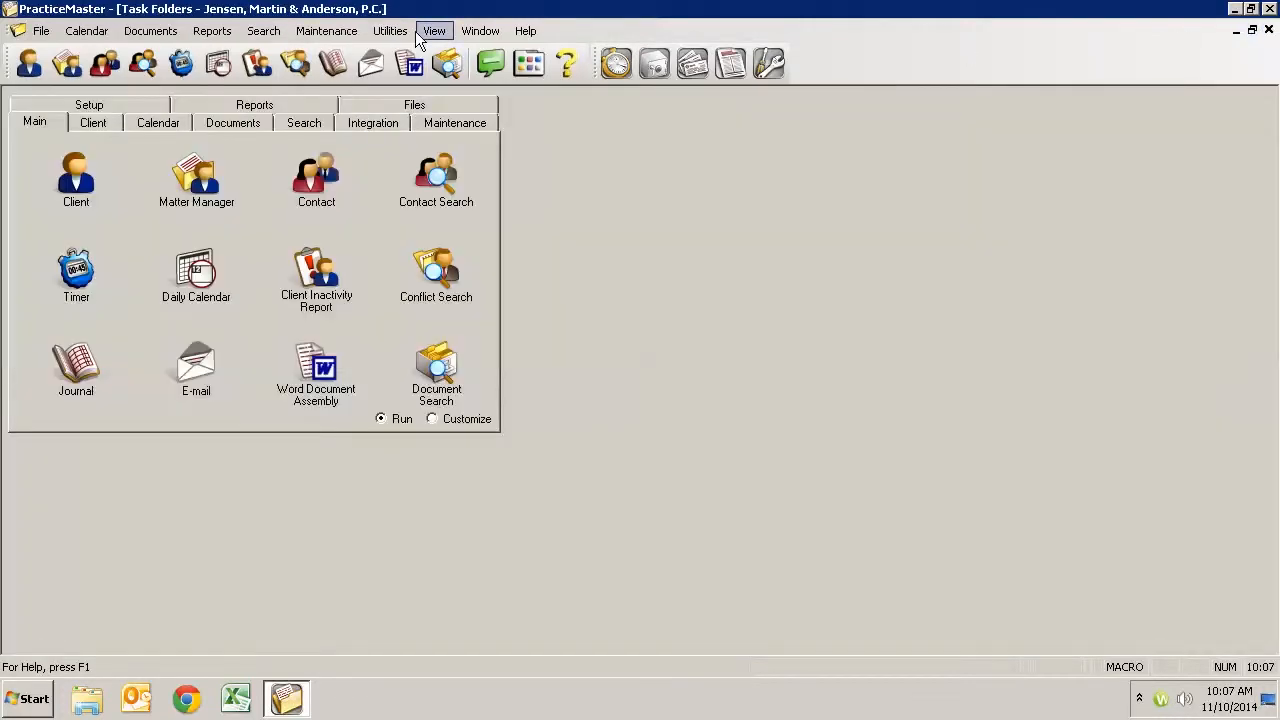
- Open the definition of the People file among the Common Client Related Files in File Maintenance and display its fields
{"action": "left_click", "coordinate": [355, 30]}
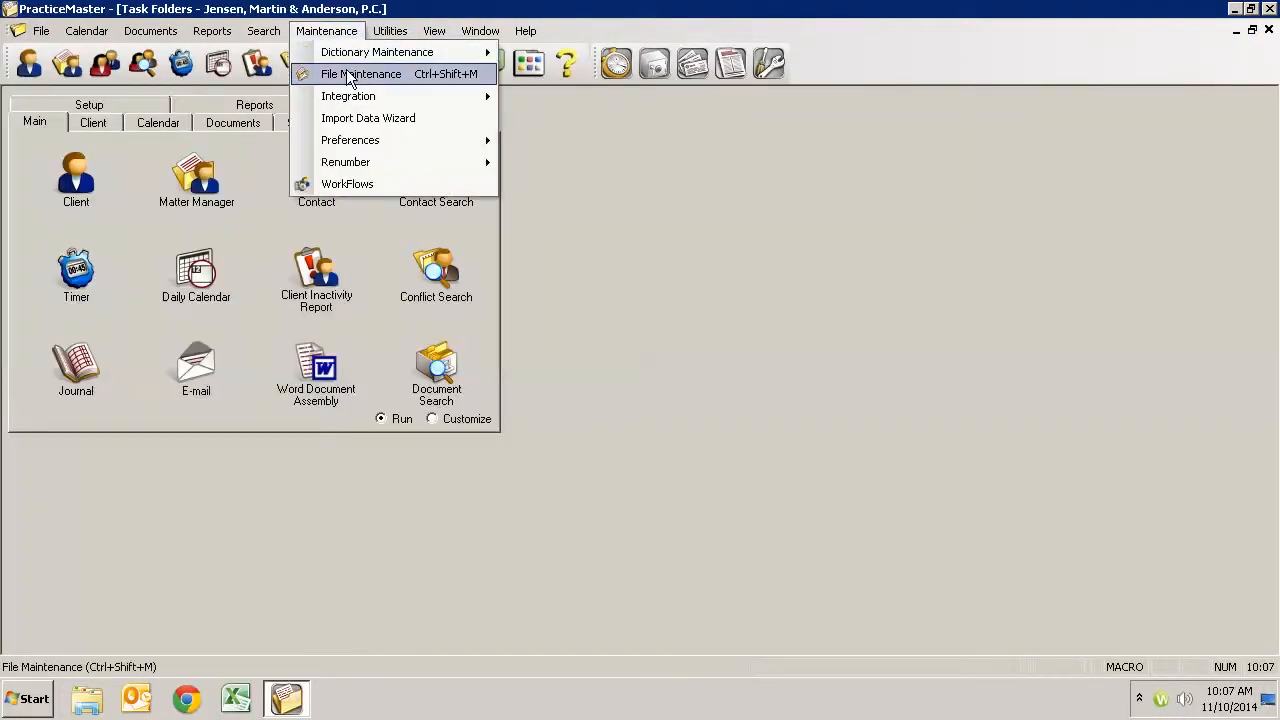
{"action": "left_click", "coordinate": [354, 69]}
{"action": "left_click", "coordinate": [763, 492]}
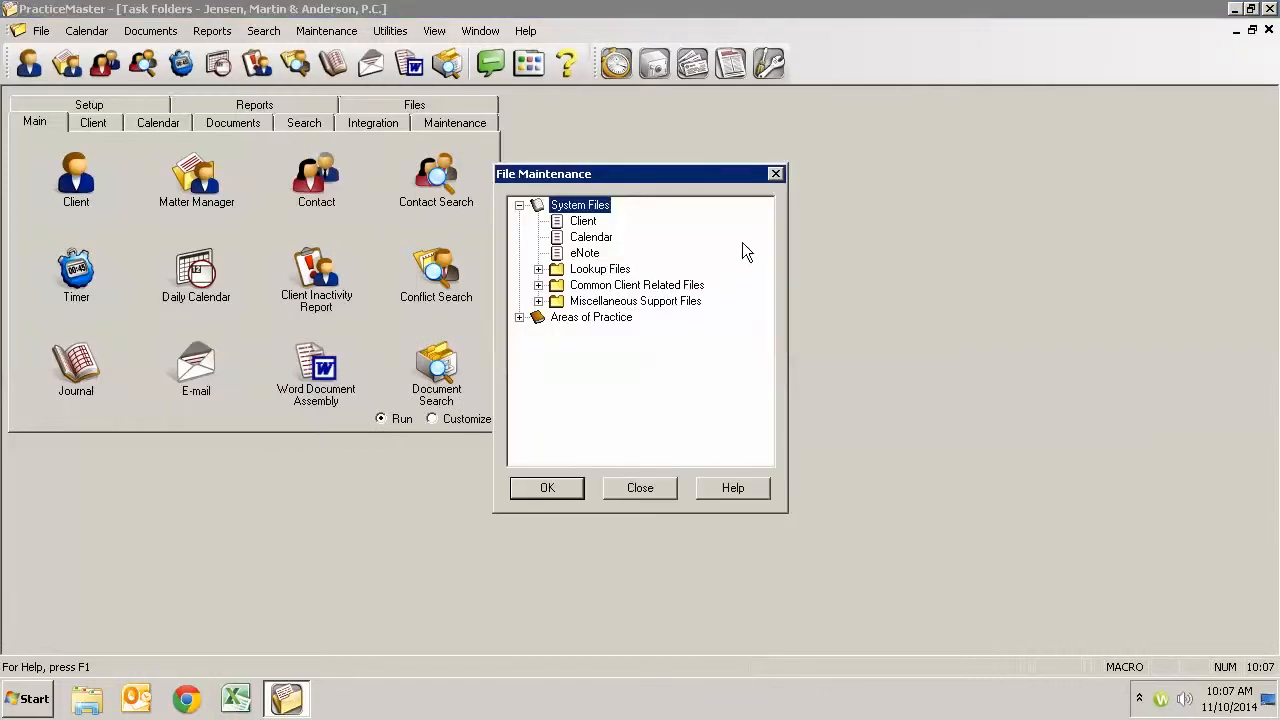
{"action": "left_click", "coordinate": [594, 287]}
{"action": "double_click", "coordinate": [594, 287]}
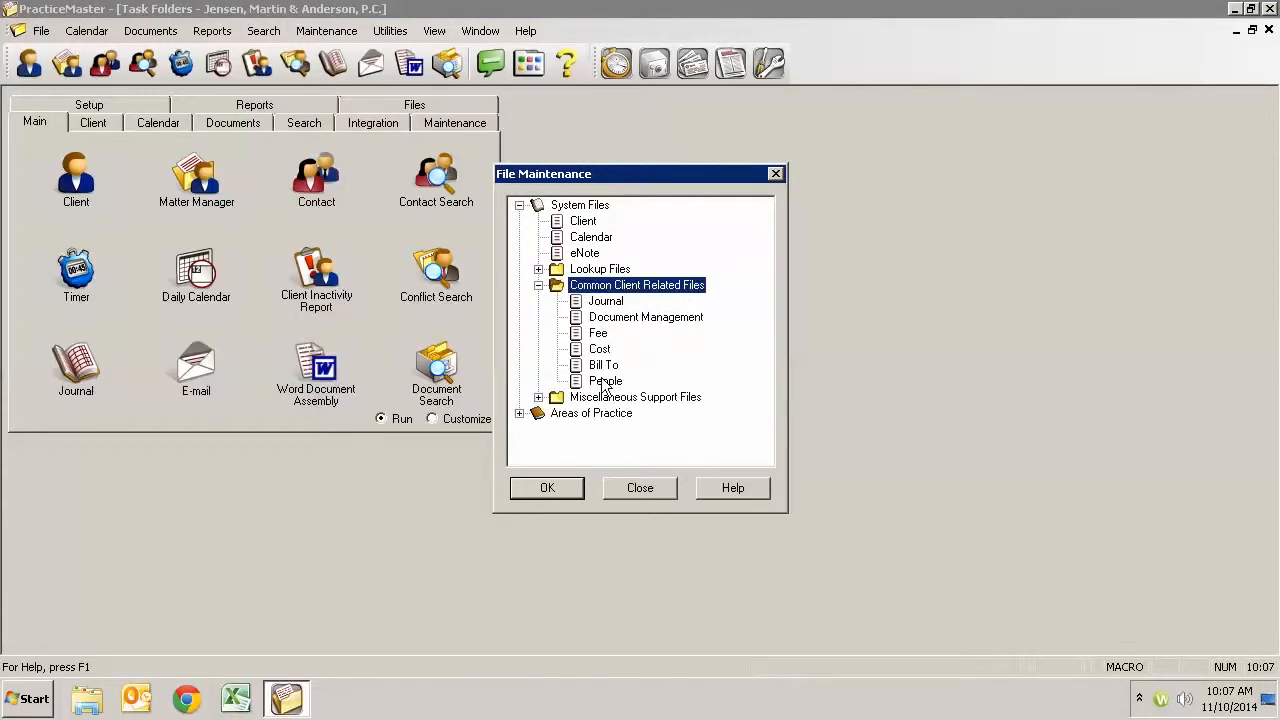
{"action": "left_click", "coordinate": [600, 384]}
{"action": "double_click", "coordinate": [600, 384]}
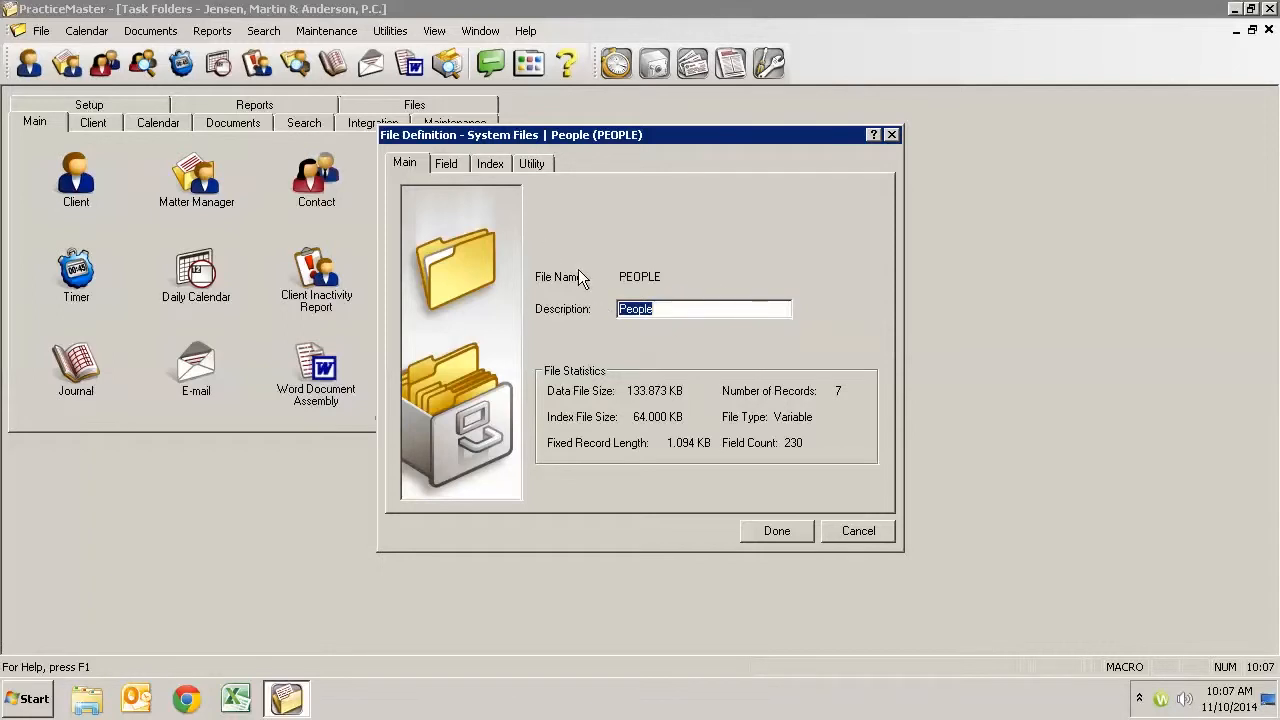
{"action": "left_click", "coordinate": [446, 165]}
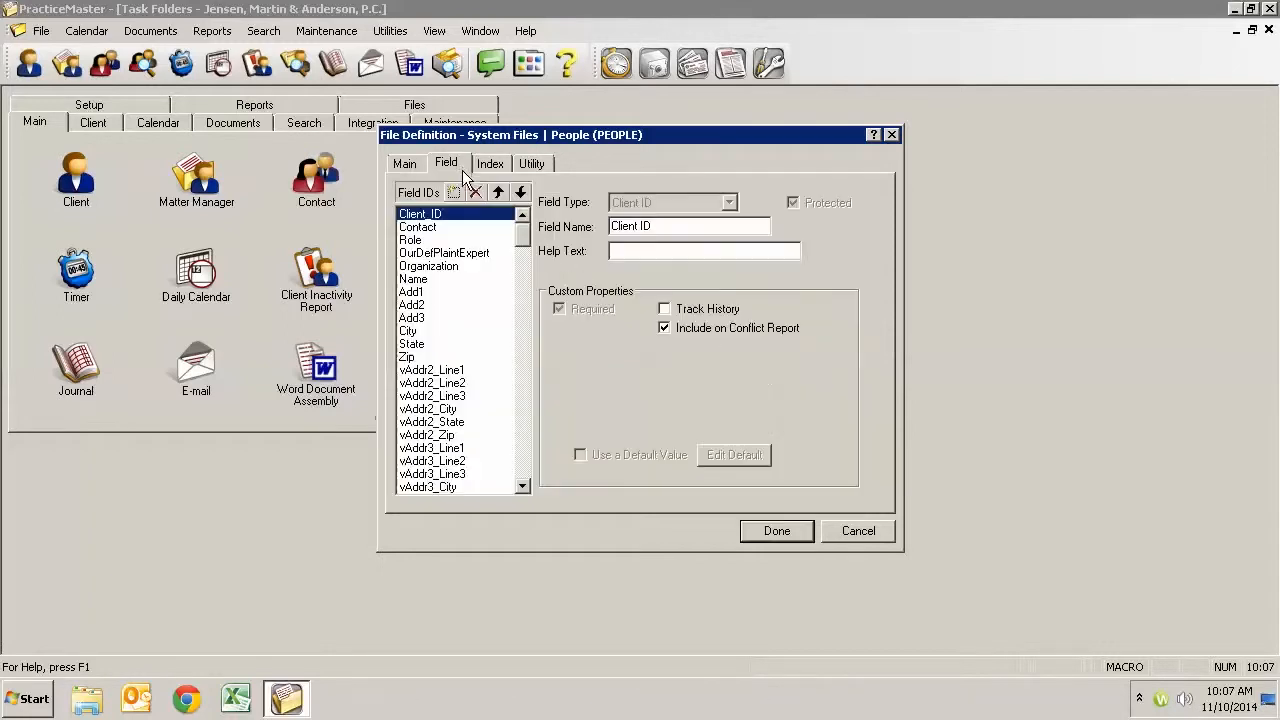
- Examine the drop-down list items defined for the People file's Role field, and close the list and File Maintenance without saving
{"action": "left_click", "coordinate": [428, 228]}
{"action": "left_click_drag", "start_coordinate": [660, 229], "coordinate": [550, 225]}
{"action": "left_click", "coordinate": [418, 241]}
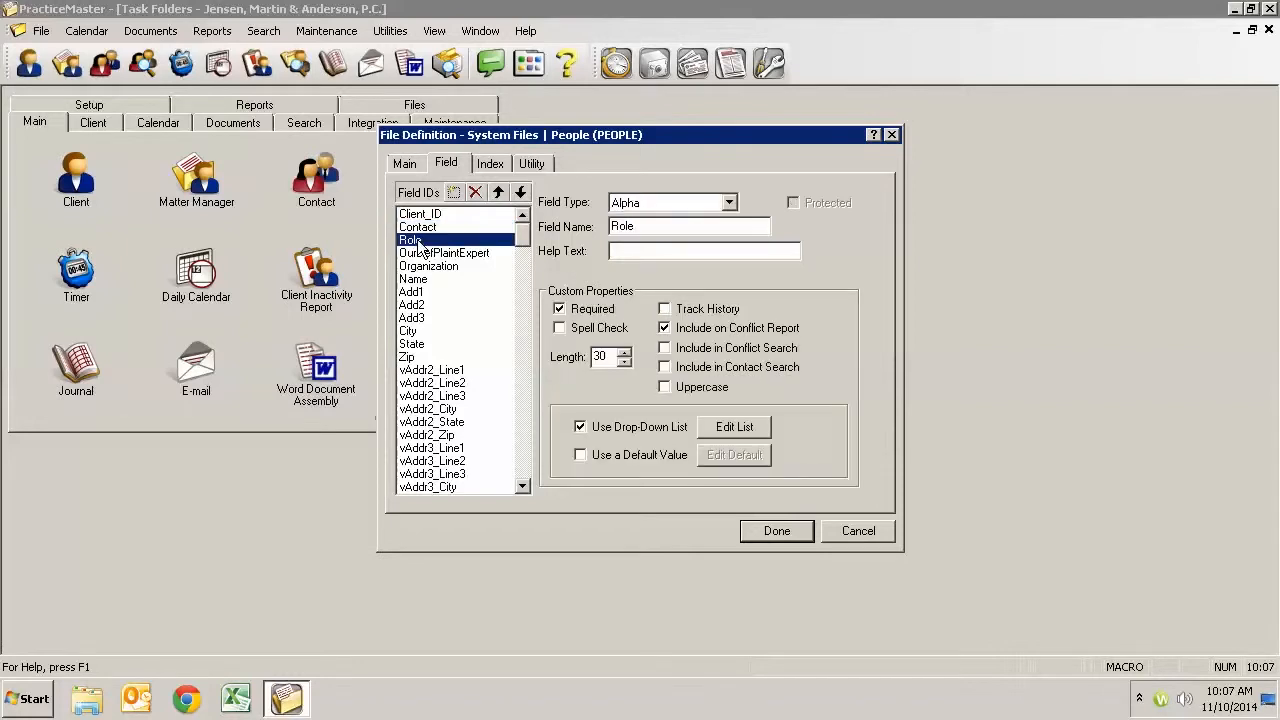
{"action": "left_click", "coordinate": [751, 428]}
{"action": "mouse_move", "coordinate": [653, 294]}
{"action": "left_mouse_down"}
{"action": "mouse_move", "coordinate": [650, 406]}
{"action": "mouse_move", "coordinate": [651, 291]}
{"action": "left_mouse_up"}
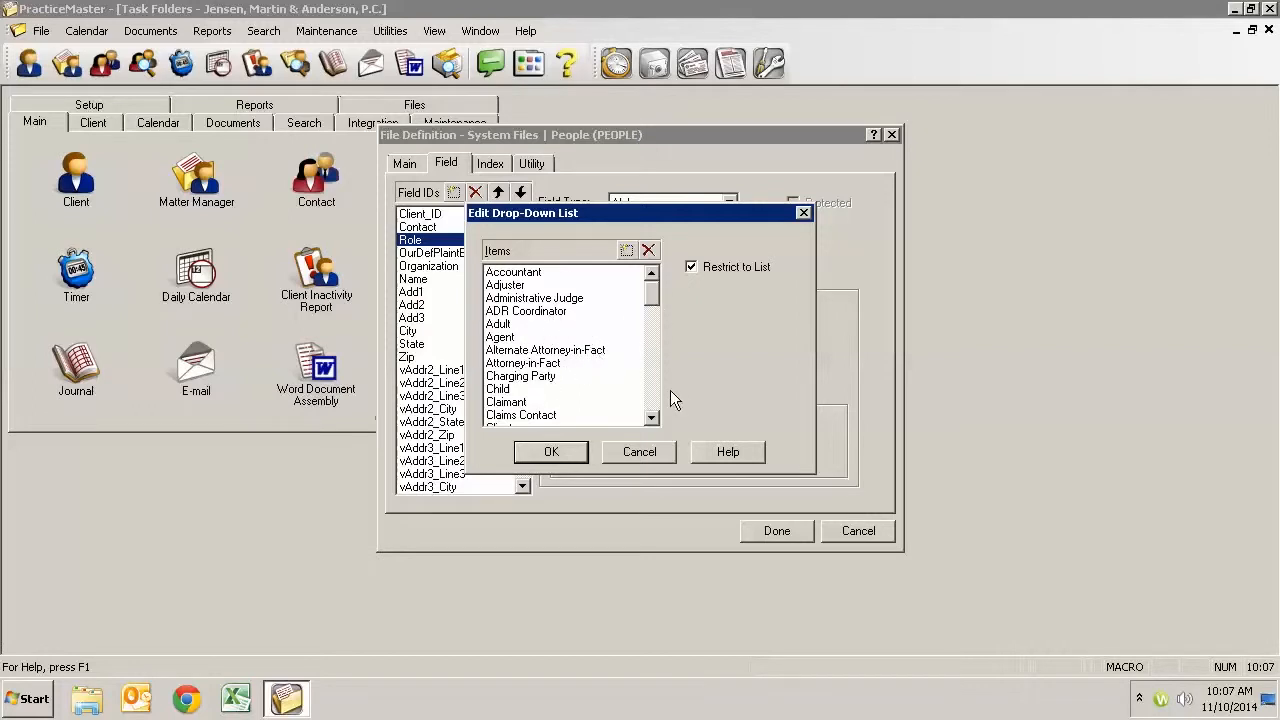
{"action": "left_click_drag", "start_coordinate": [653, 293], "coordinate": [654, 265]}
{"action": "left_click", "coordinate": [671, 455]}
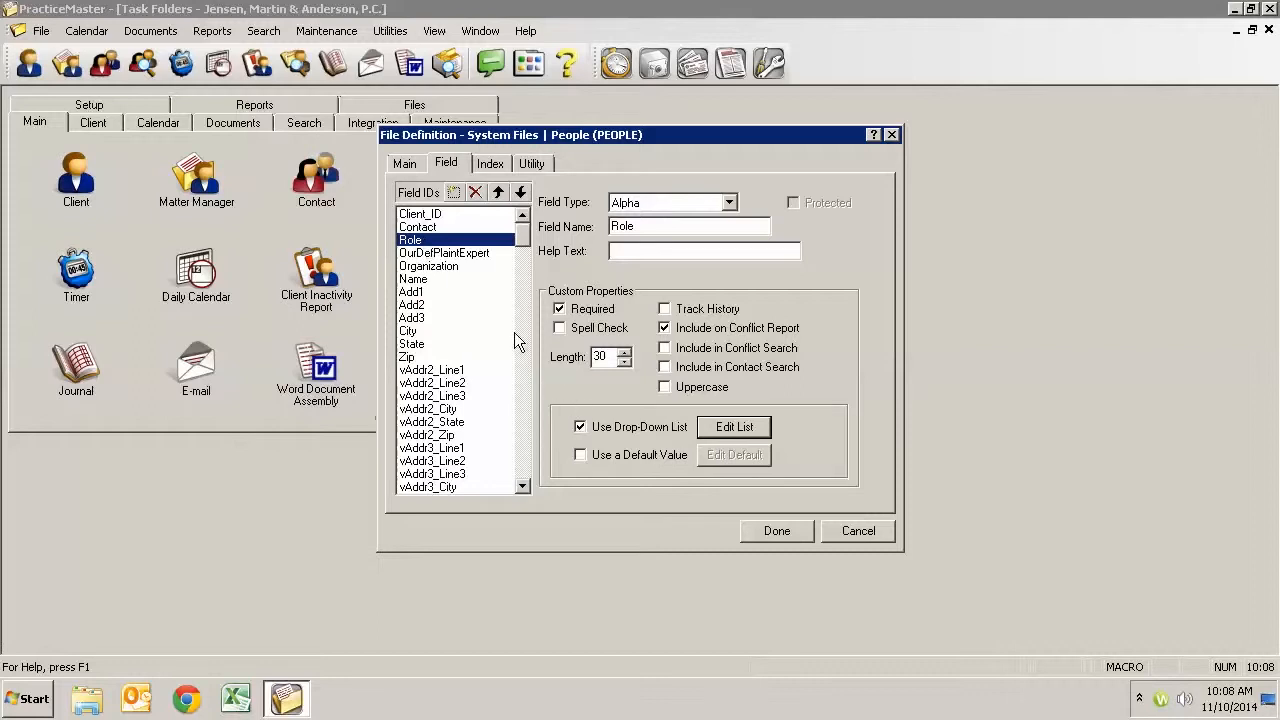
{"action": "left_click", "coordinate": [858, 533]}
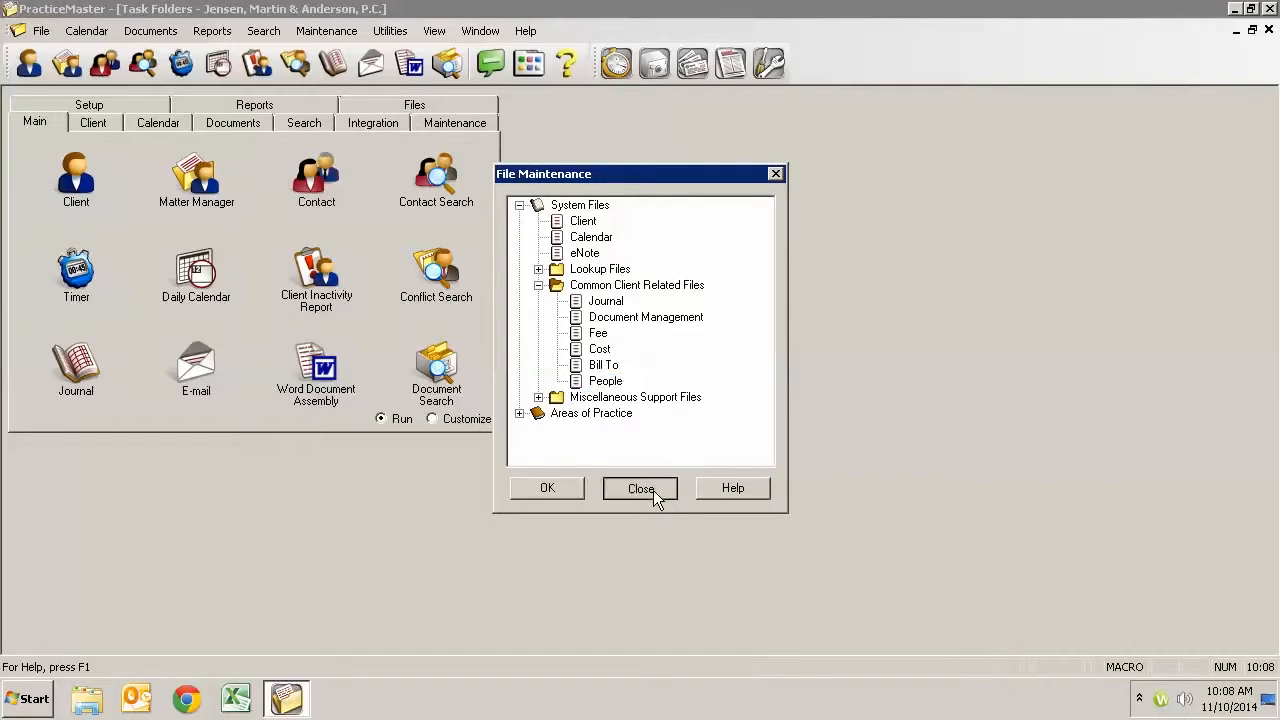
{"action": "left_click", "coordinate": [641, 489]}
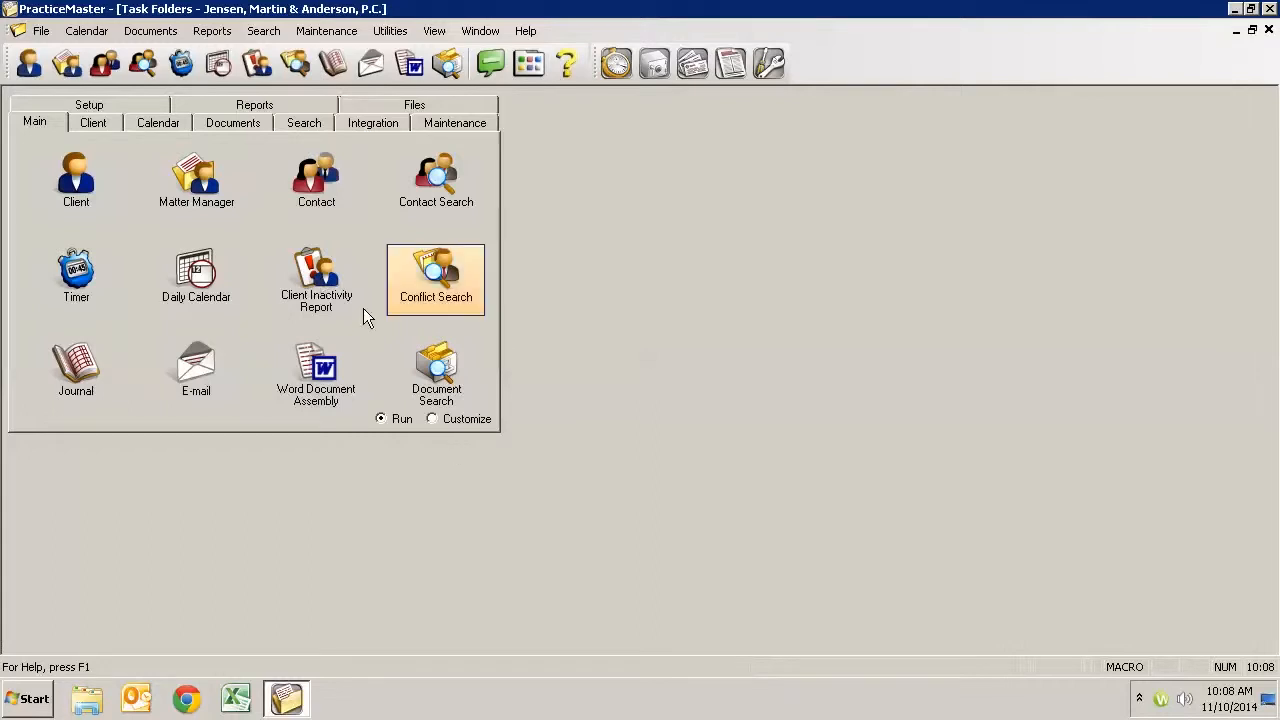
- Open the related people list of client 100.00, inspect the role in the client's own person record, and close that record
{"action": "left_click", "coordinate": [78, 182]}
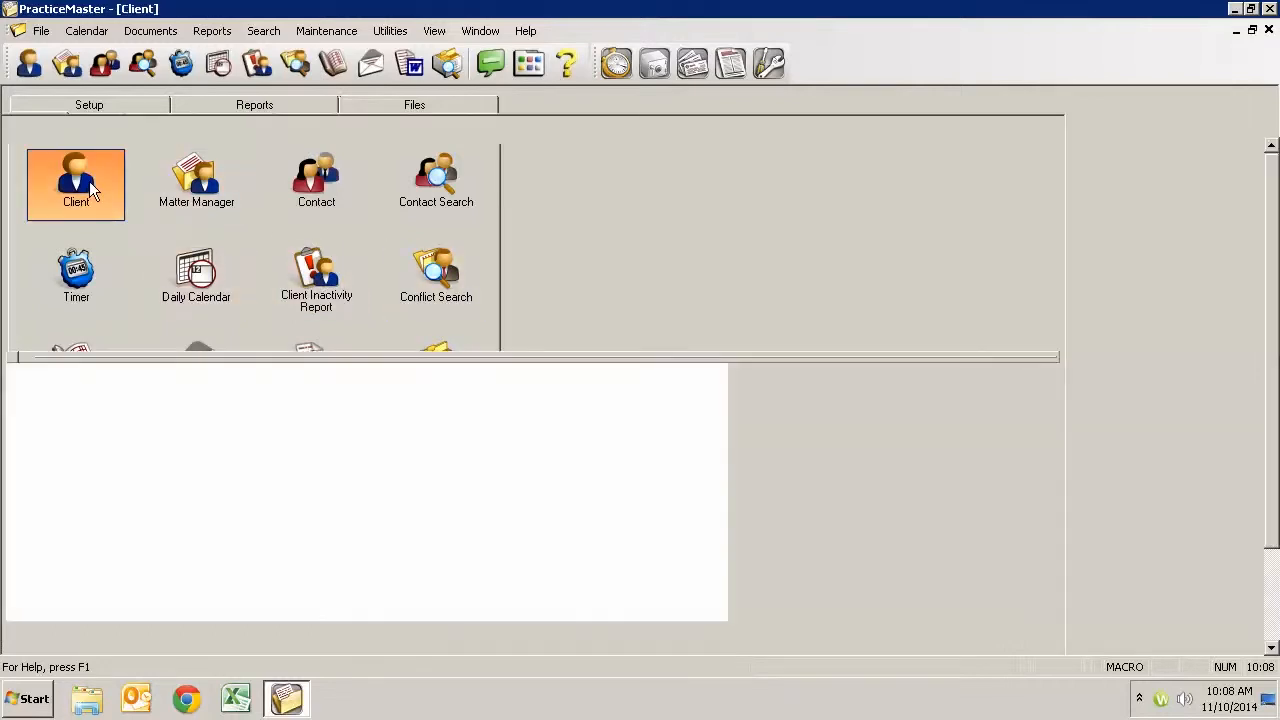
{"action": "left_click", "coordinate": [645, 129]}
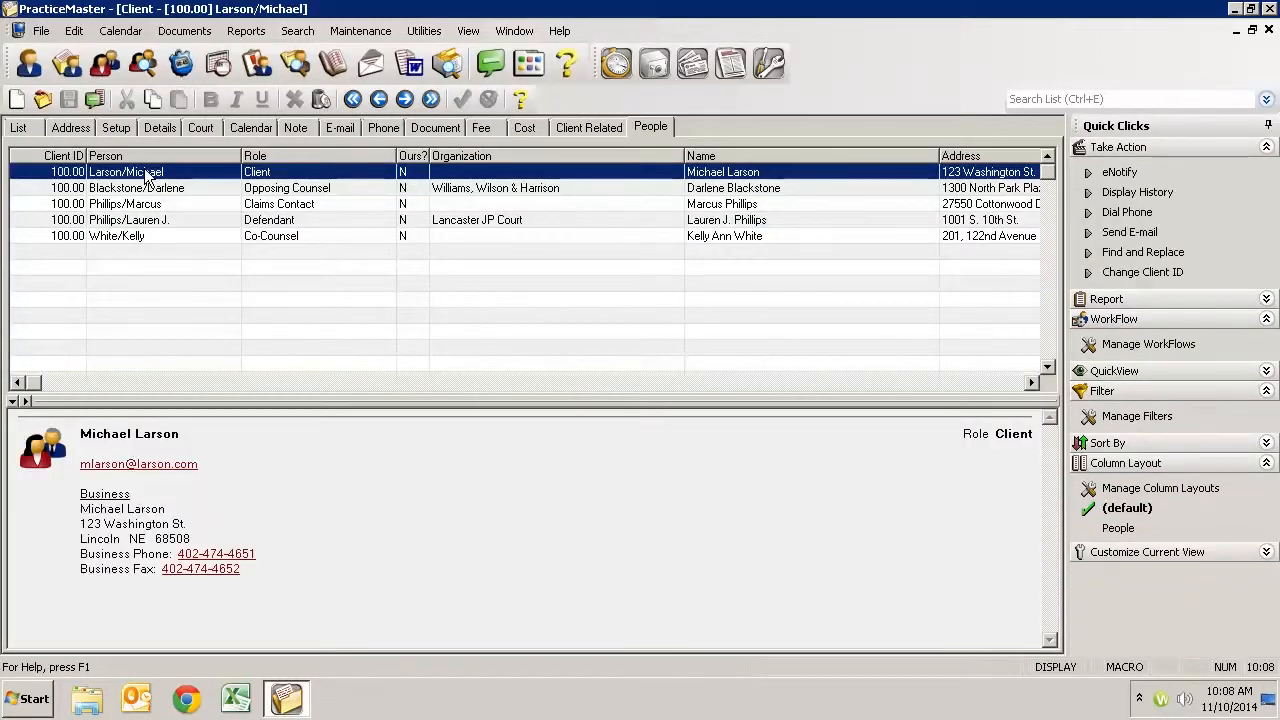
{"action": "double_click", "coordinate": [147, 172]}
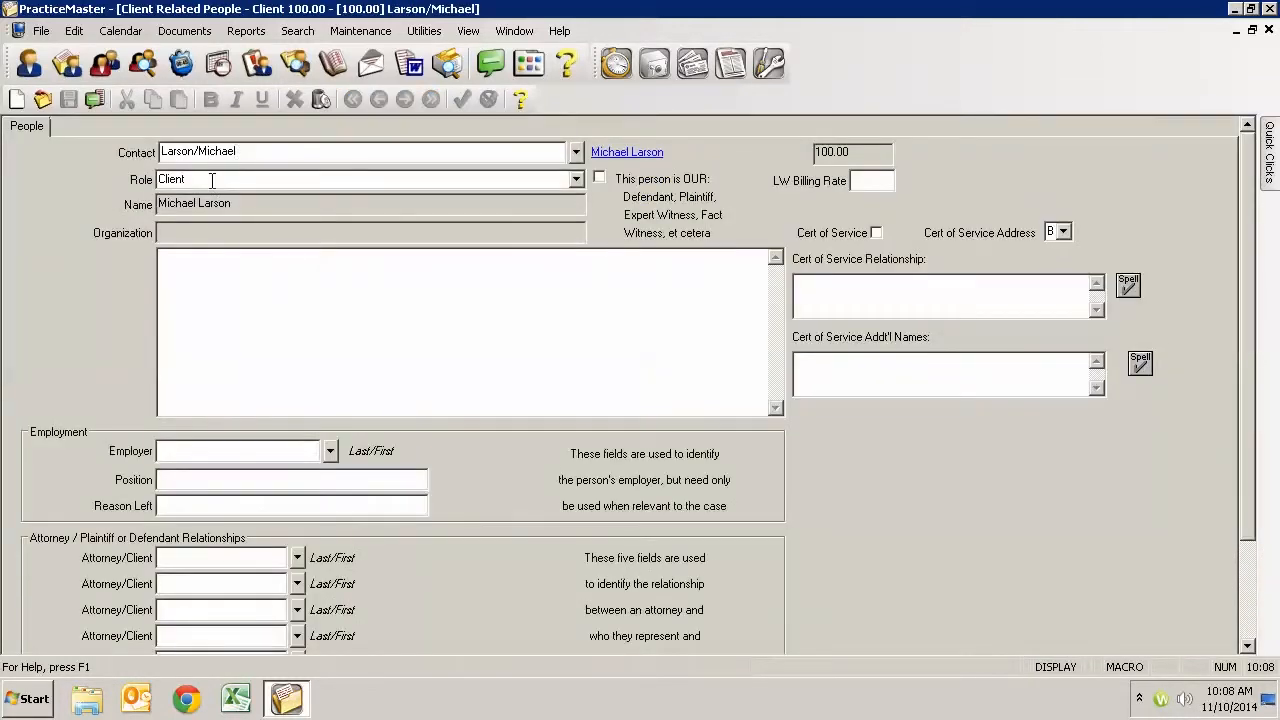
{"action": "left_click_drag", "start_coordinate": [210, 179], "coordinate": [108, 179]}
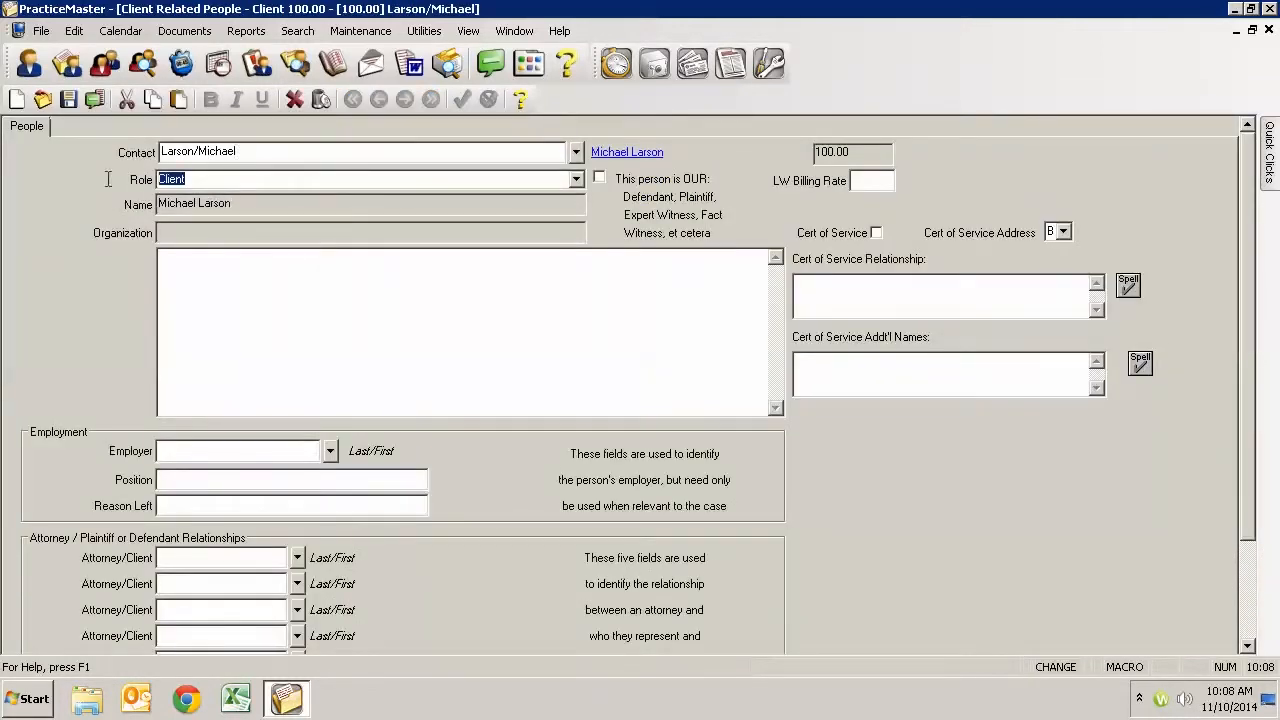
{"action": "left_click", "coordinate": [1269, 30]}
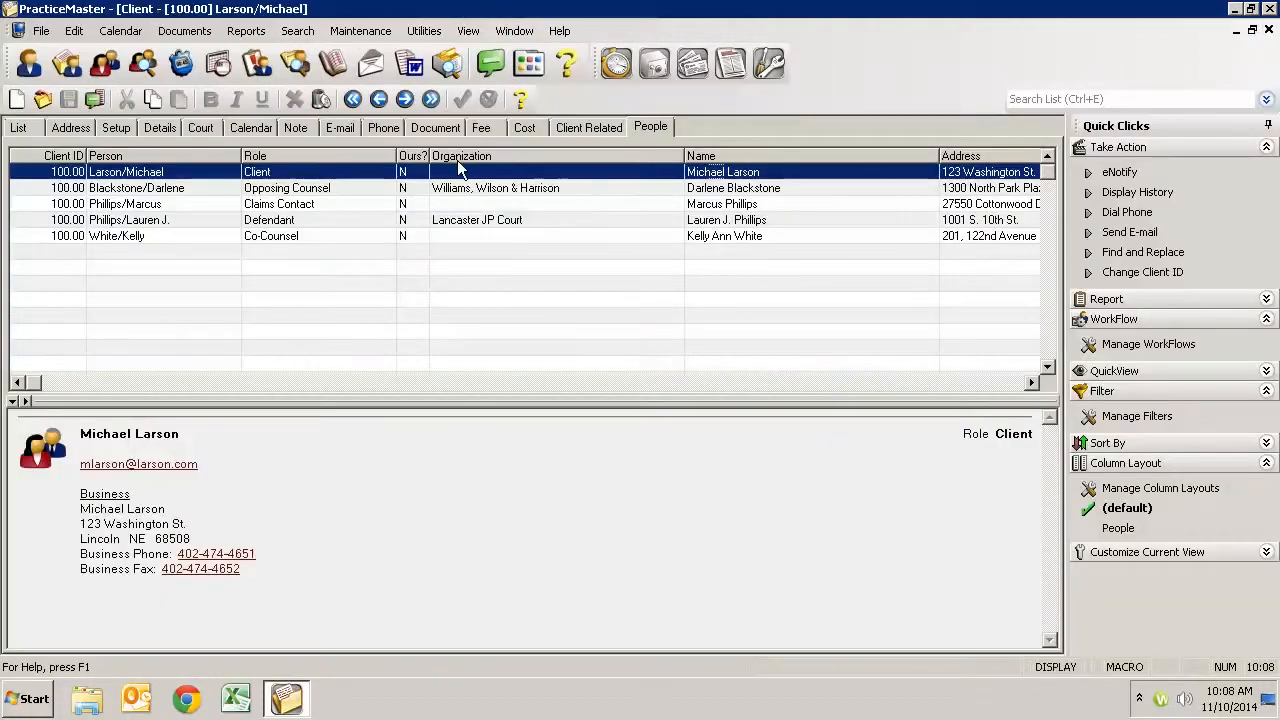